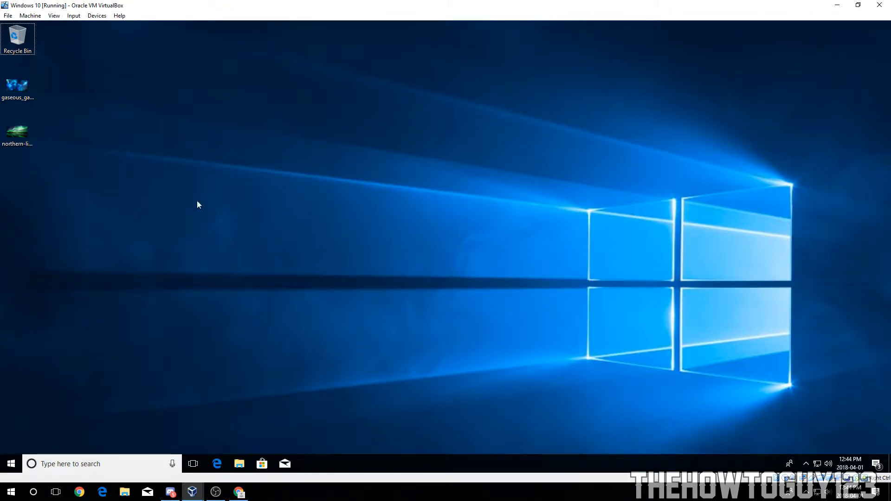
Step: Restore the Windows 10 virtual machine window from full screen and reposition it on the desktop
double_click(298, 3)
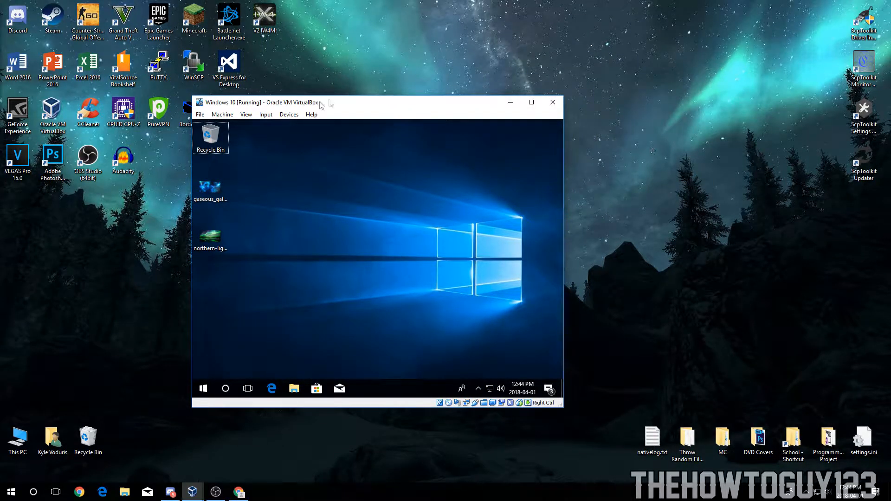
drag(235, 106, 236, 109)
drag(314, 111, 354, 124)
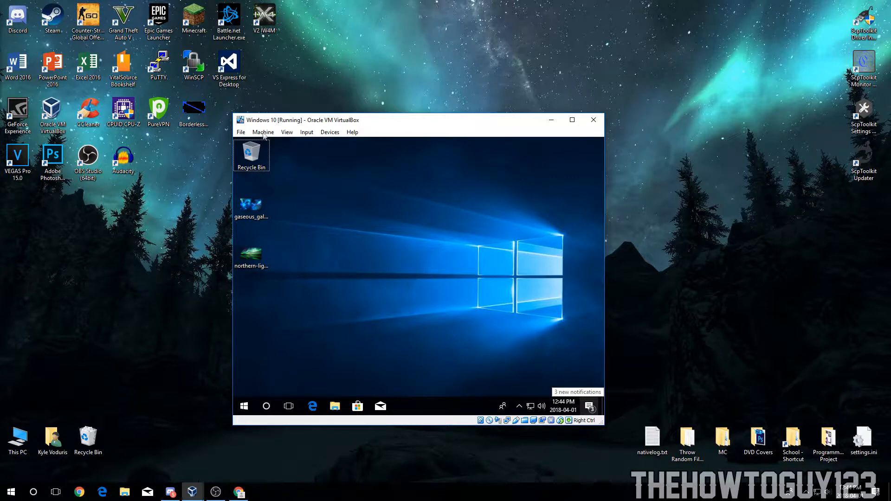
drag(270, 124, 181, 127)
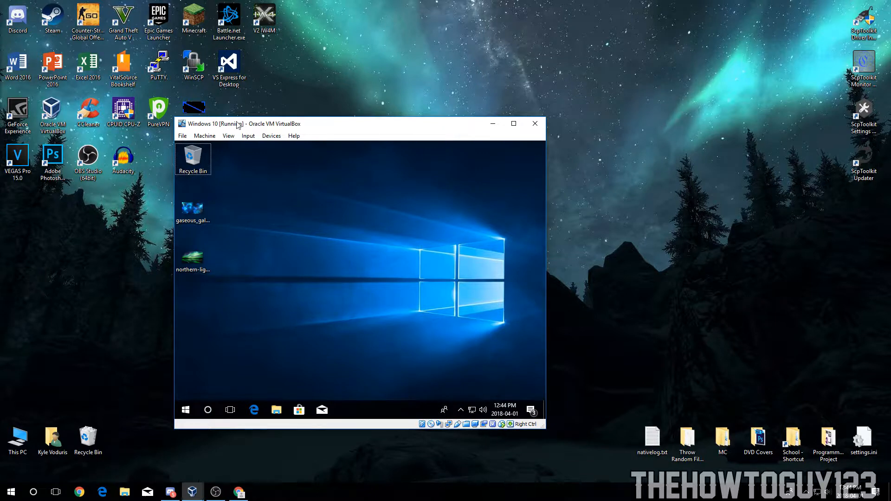
double_click(268, 125)
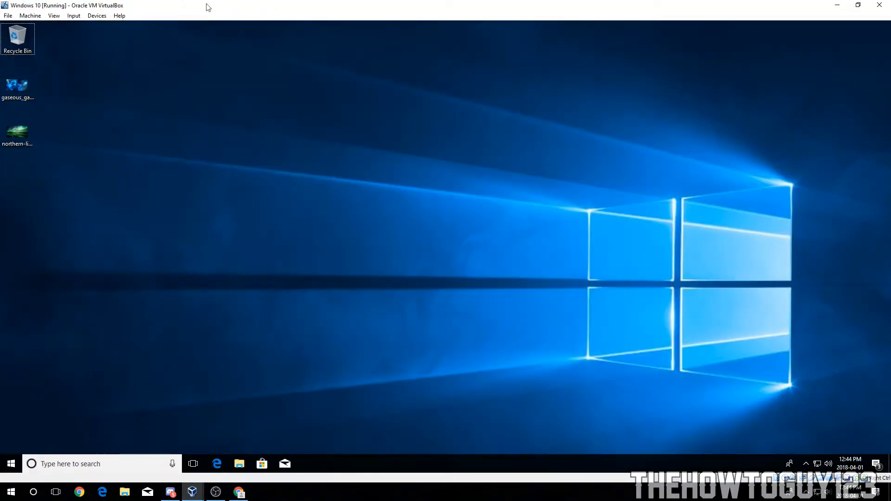
double_click(173, 5)
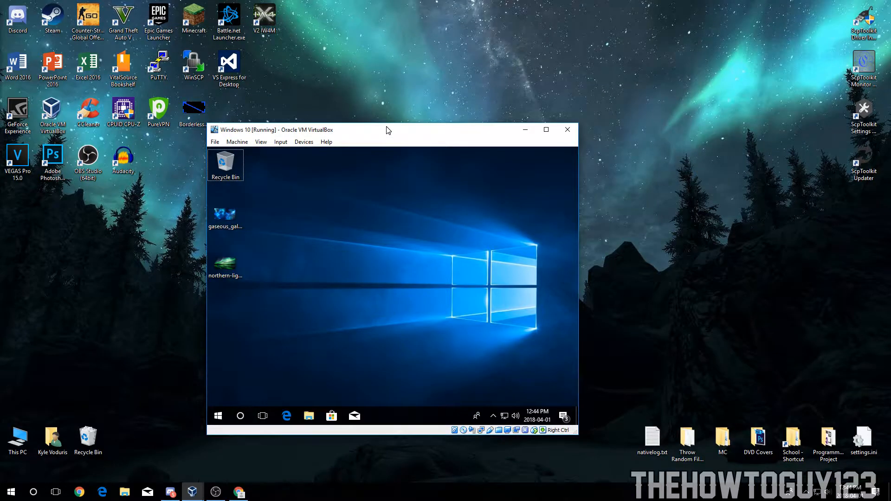
drag(313, 130, 328, 112)
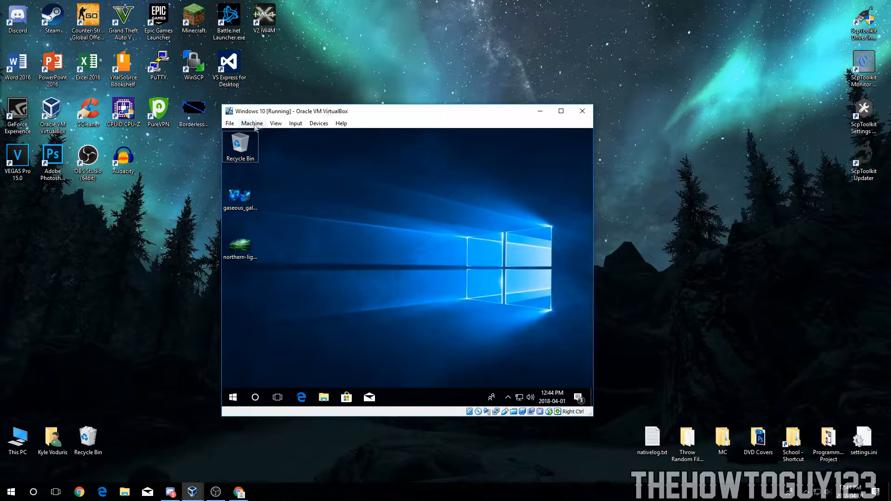
drag(291, 122, 184, 128)
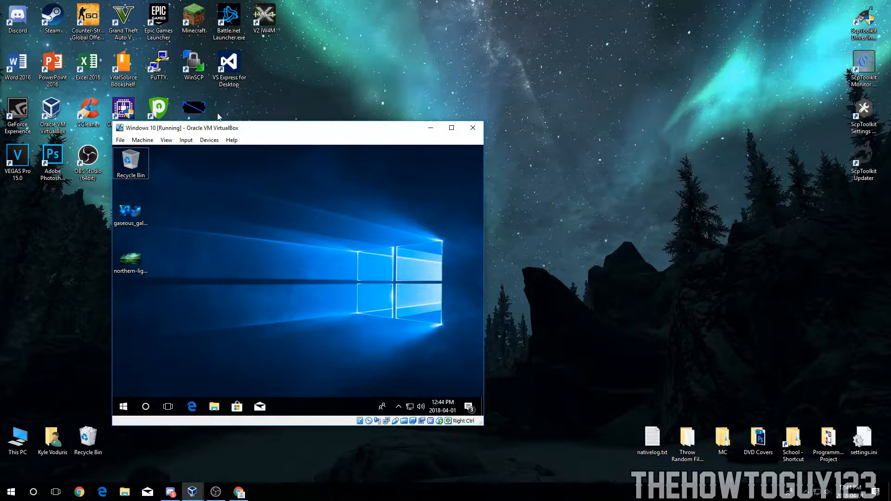
drag(219, 130, 313, 99)
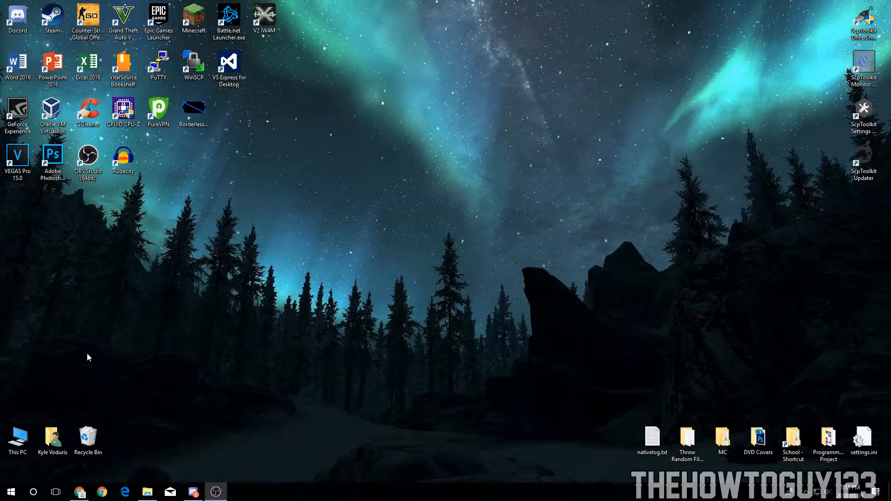
Step: Open the System About page in Settings to check the installed processor model
click(11, 492)
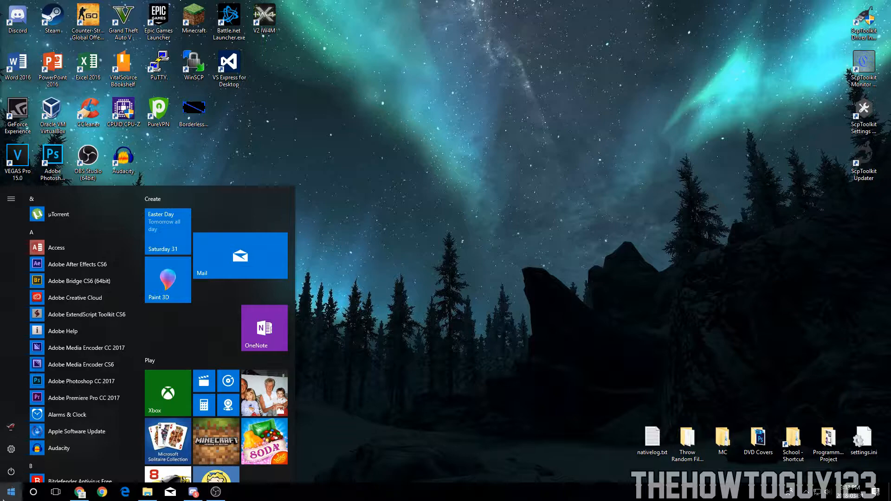
click(10, 450)
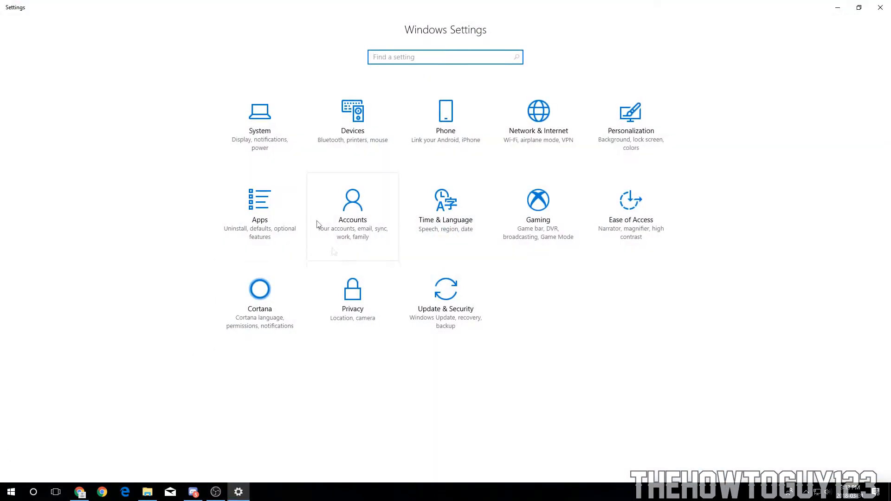
click(243, 154)
click(33, 304)
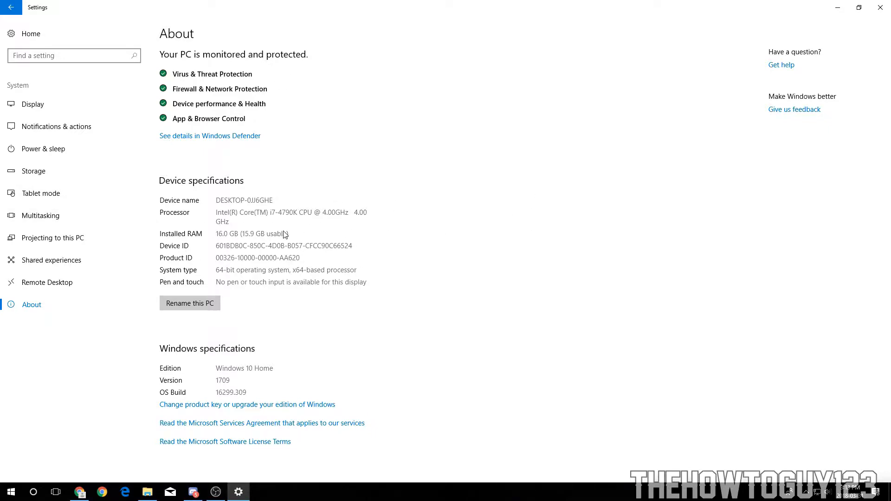
Step: Examine the Intel Core i7-4790K specification page for Intel Virtualization Technology (VT-x) support under Advanced Technologies
click(80, 494)
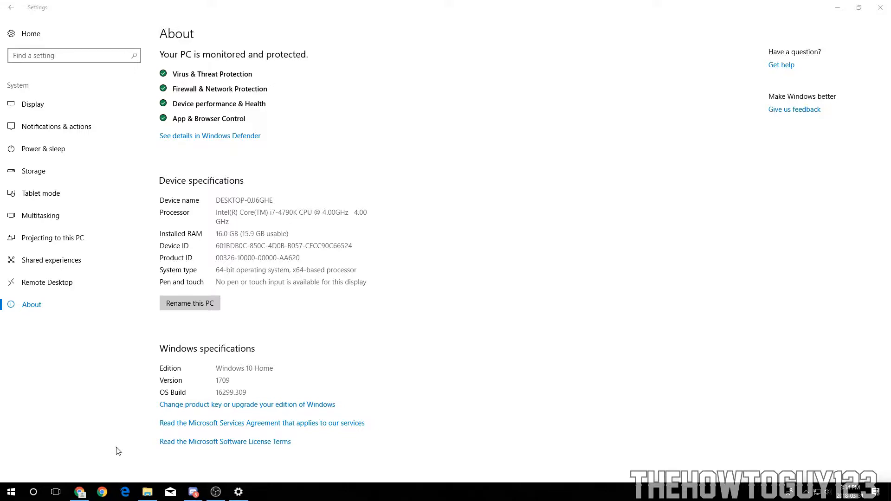
click(86, 488)
click(45, 5)
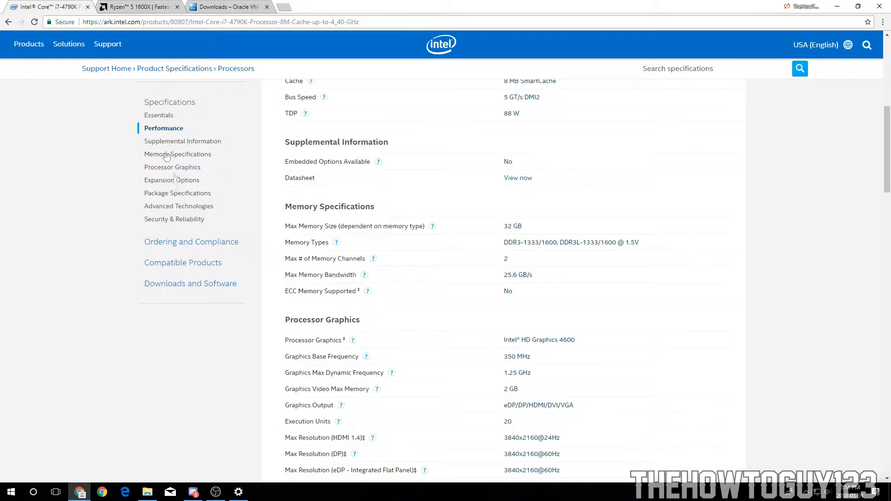
scroll(181, 195, up, 7)
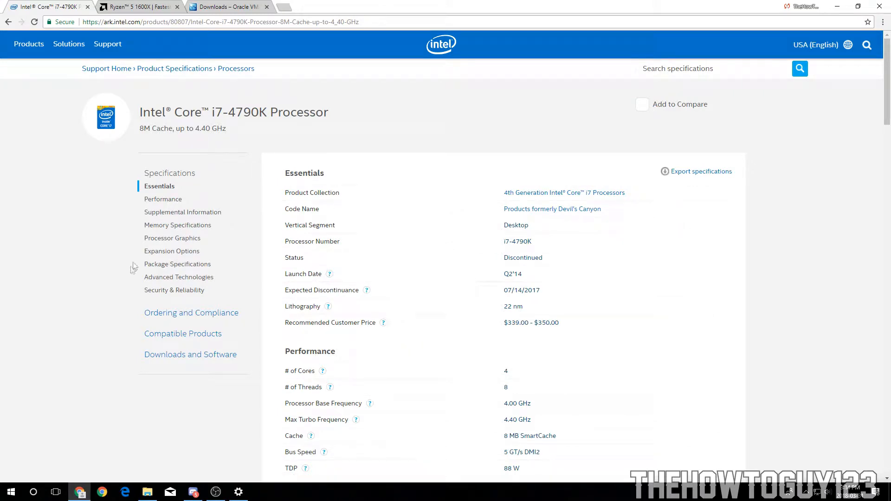
click(160, 279)
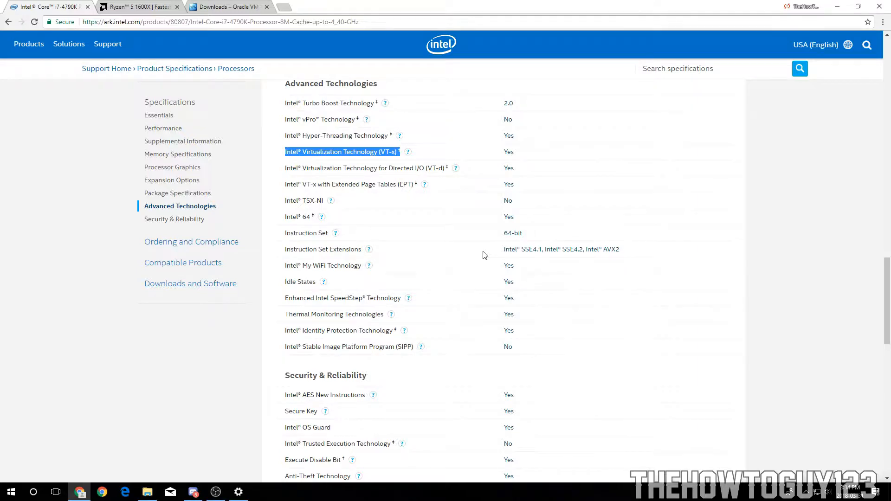
scroll(482, 253, up, 20)
scroll(494, 220, up, 4)
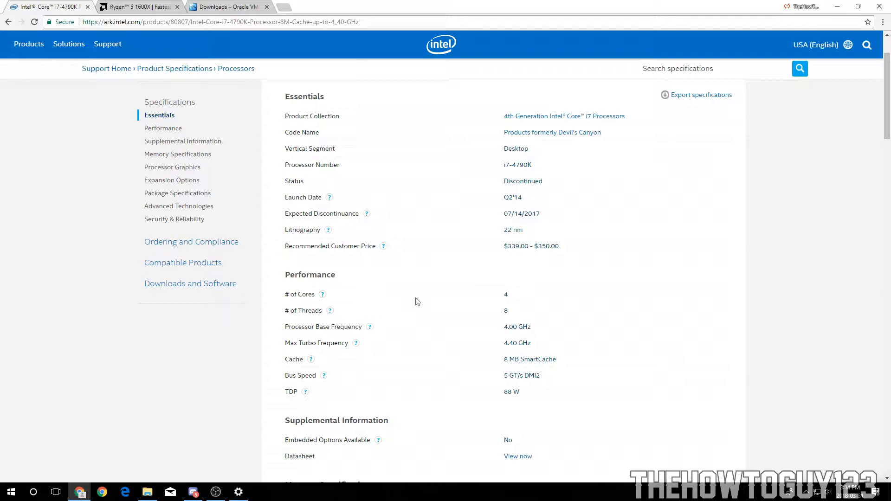
scroll(574, 299, down, 4)
scroll(574, 300, down, 8)
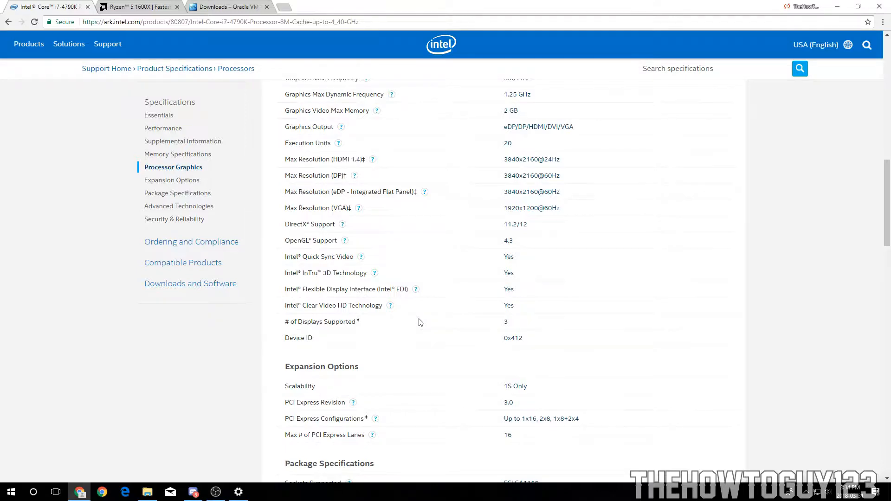
scroll(420, 322, down, 5)
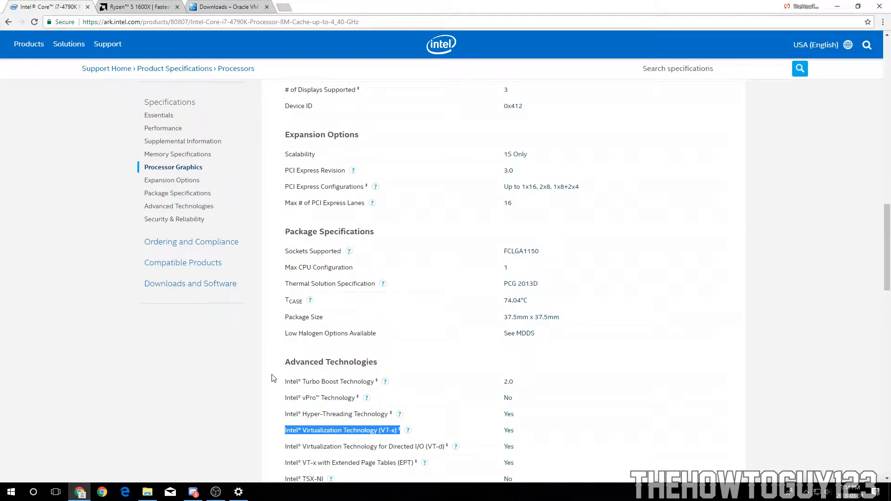
scroll(273, 353, down, 4)
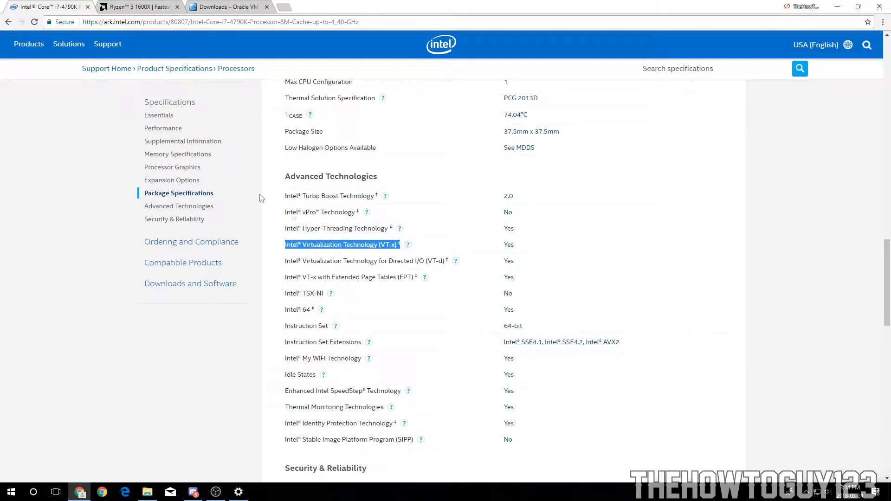
Step: Review the AMD Ryzen 5 1600X specification page's Key Features list for Virtualization support
click(141, 5)
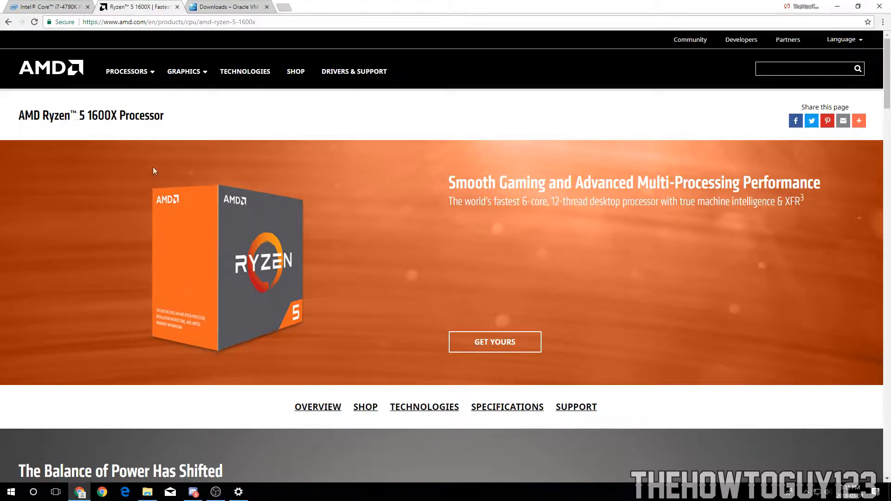
scroll(155, 168, down, 20)
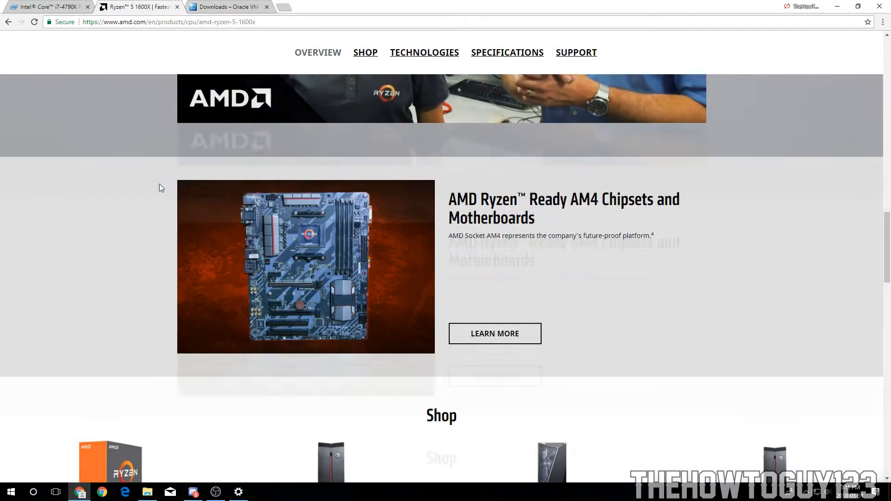
scroll(159, 221, down, 13)
scroll(240, 214, up, 4)
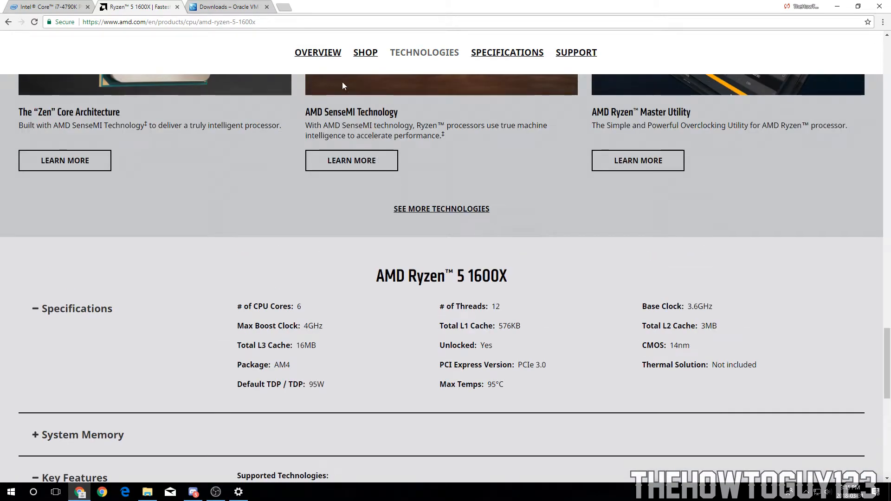
scroll(66, 370, down, 2)
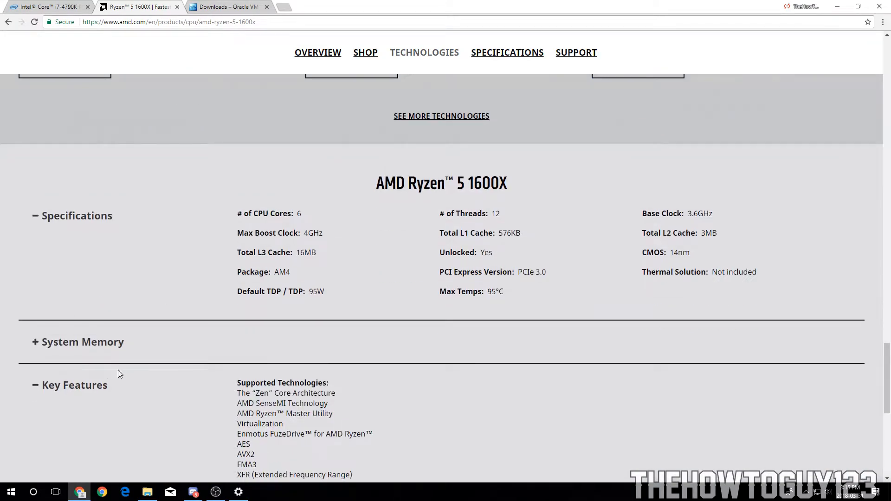
scroll(139, 380, down, 2)
drag(235, 333, 272, 332)
double_click(272, 332)
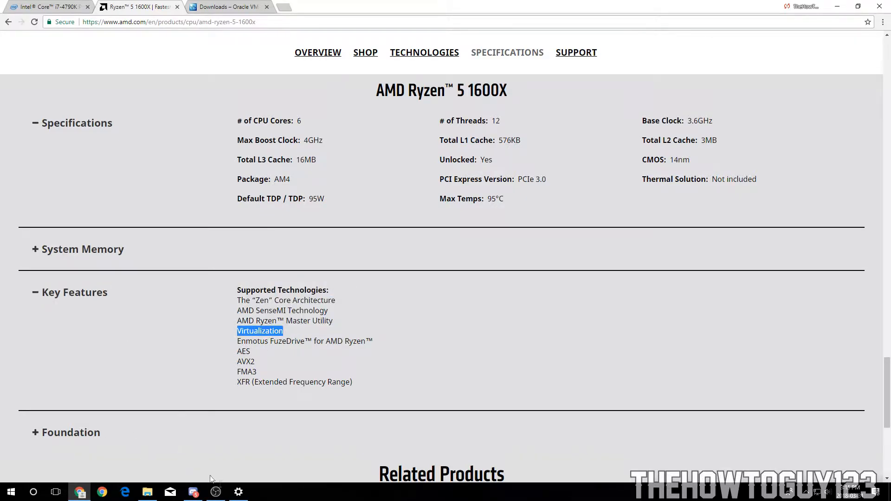
Step: Compare the VT-x support entry on the Intel page with the AMD Virtualization listing across the open windows
click(238, 492)
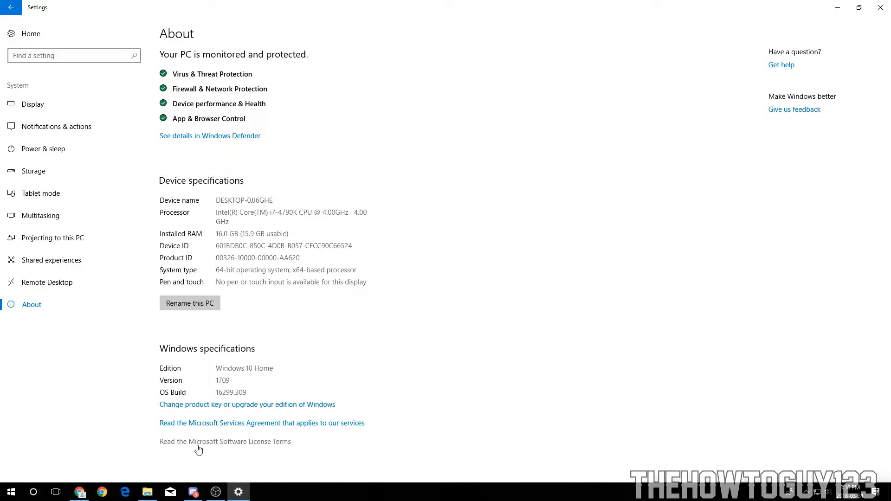
click(147, 492)
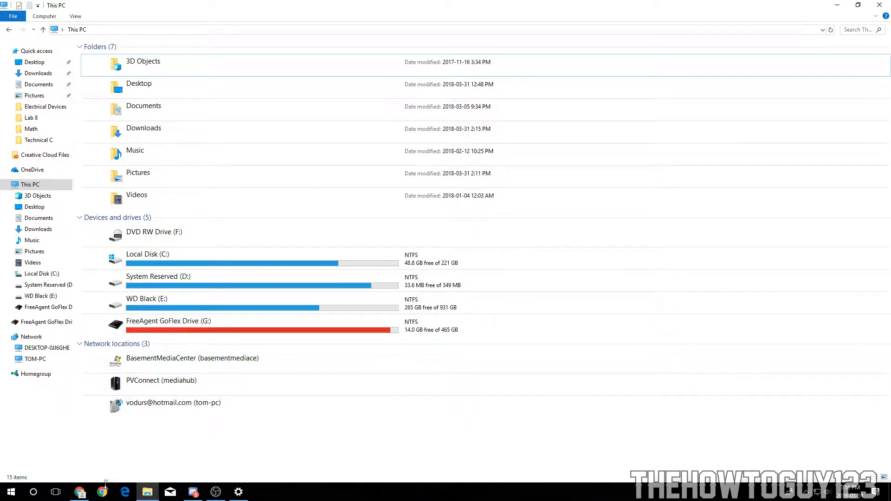
click(80, 492)
click(48, 7)
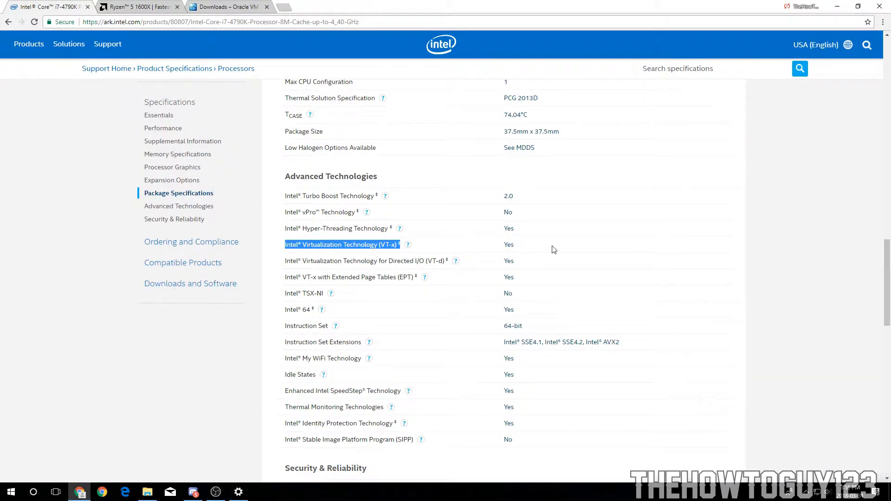
click(286, 254)
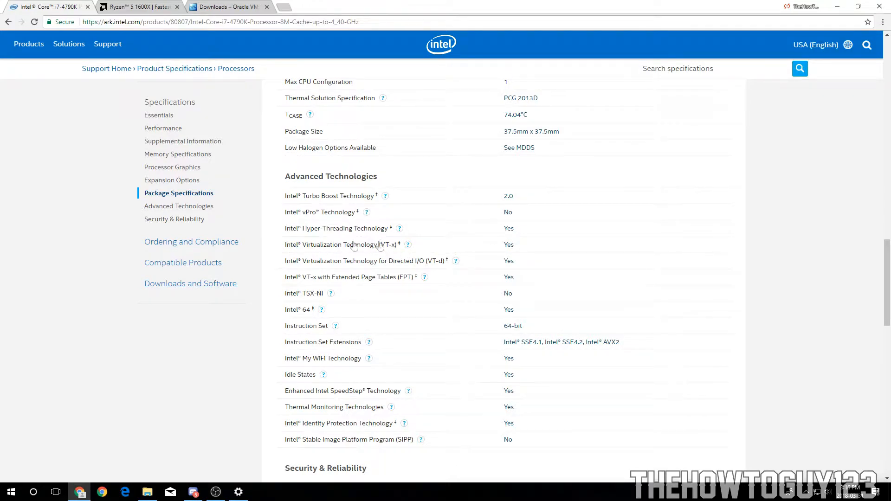
double_click(509, 244)
click(114, 5)
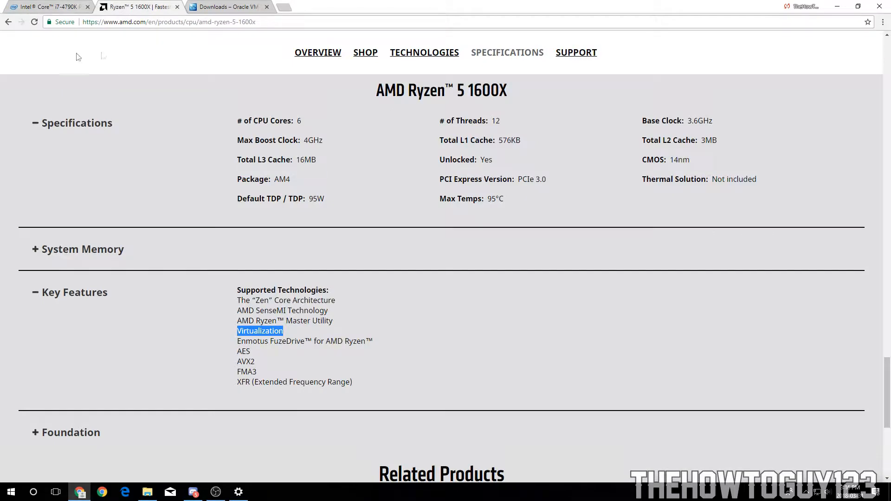
click(24, 8)
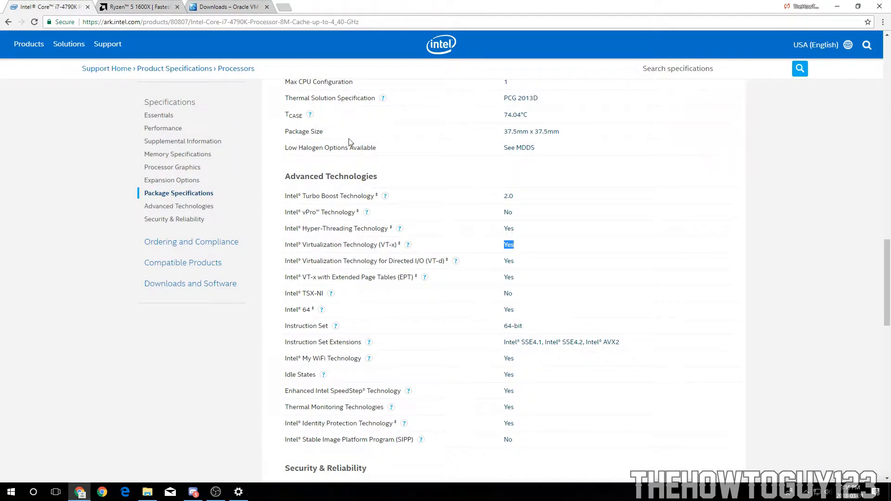
click(421, 242)
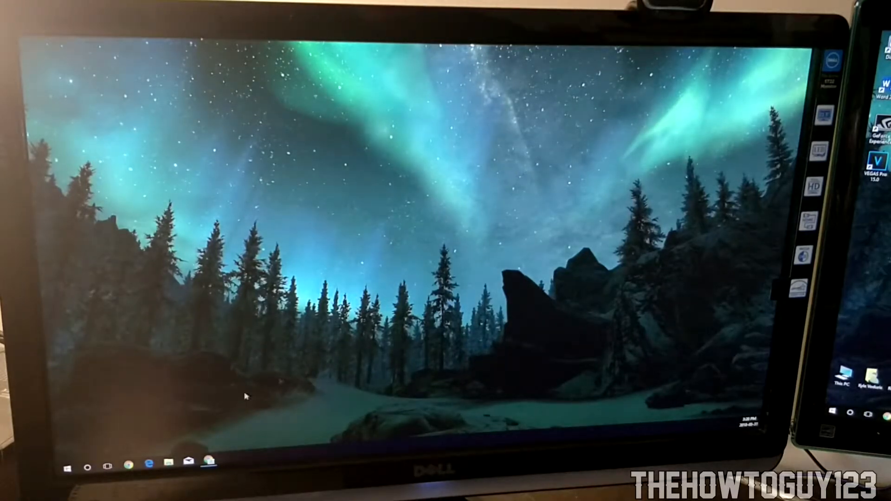
Step: Open the power options from the Start menu to restart the computer
click(67, 469)
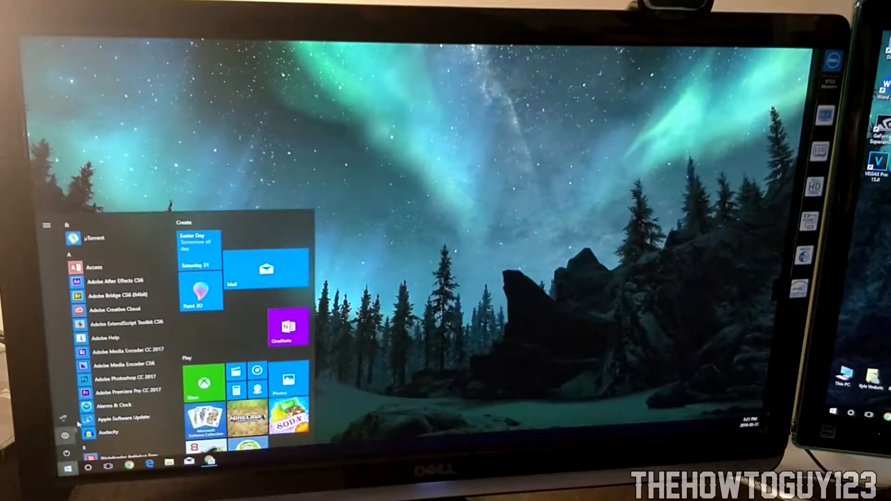
click(65, 453)
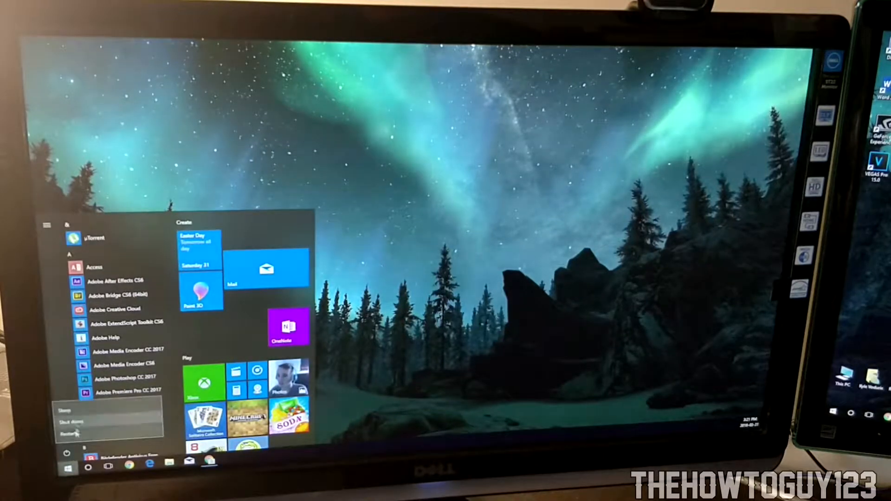
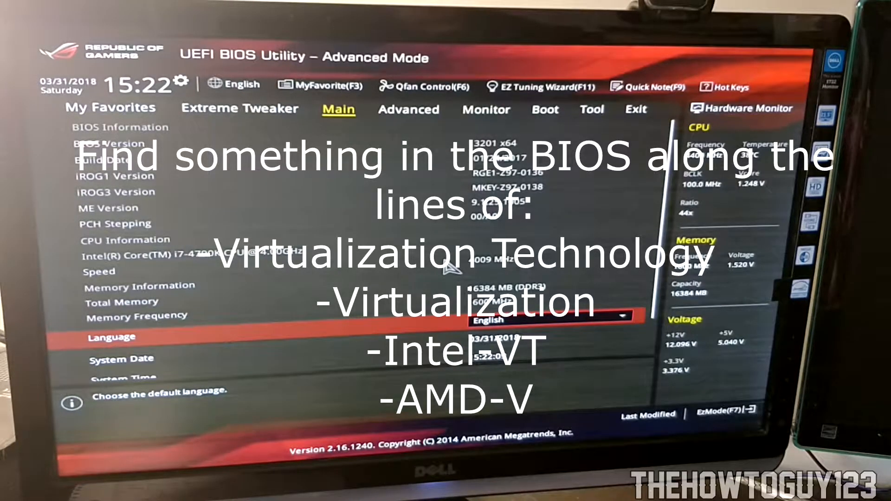
Step: Open the CPU Configuration under Advanced and set Intel Virtualization Technology to Enabled
key(Right)
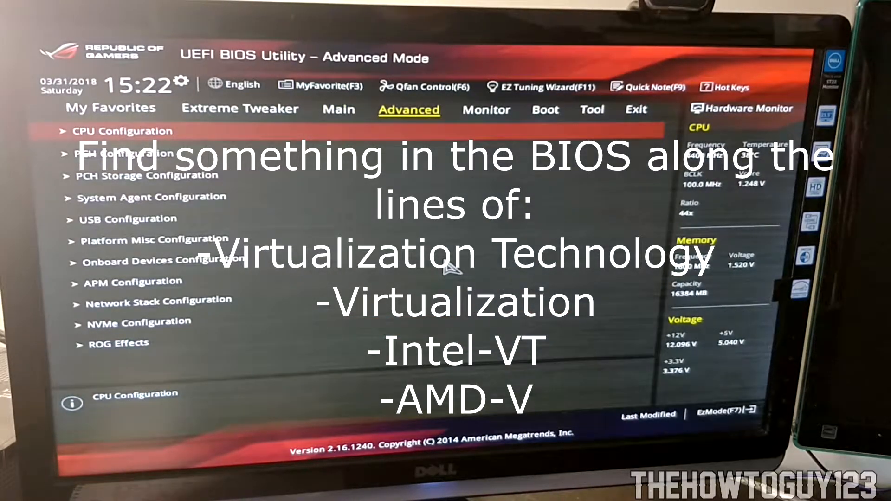
key(Return)
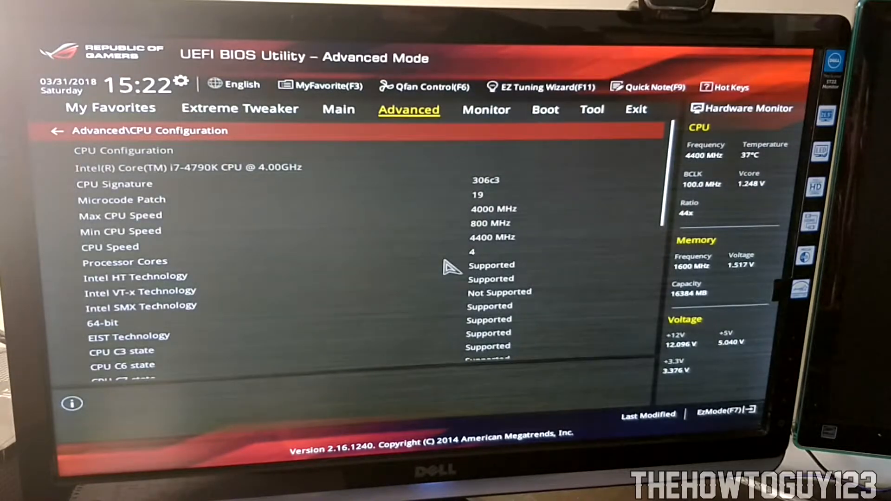
key(Down)
key(Down)
key(Down)
key(Down)
key(Down)
key(Down)
key(Down)
key(Up)
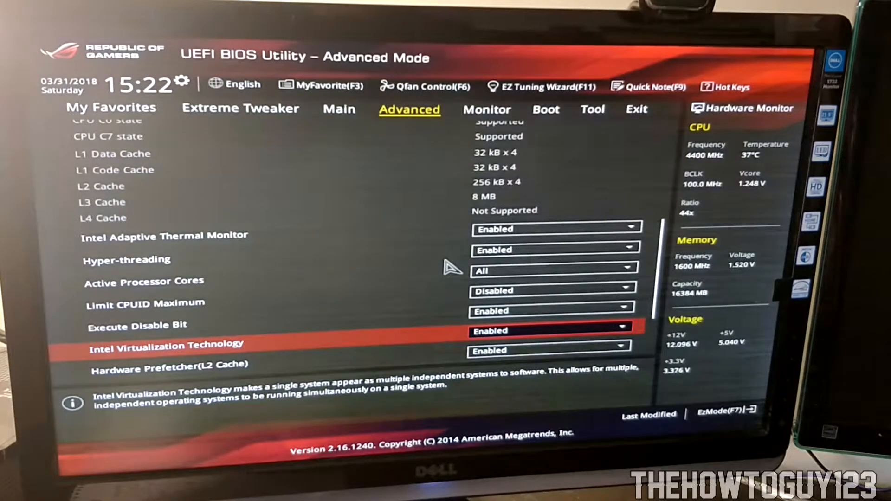
key(Return)
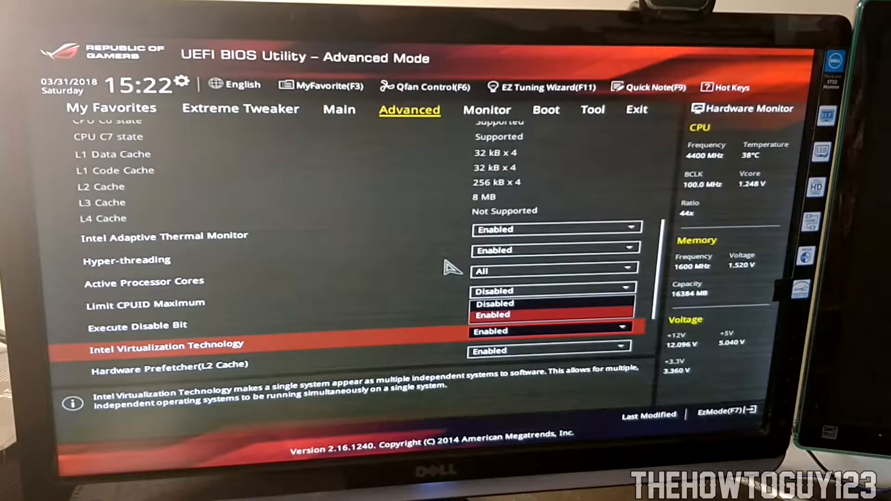
key(Return)
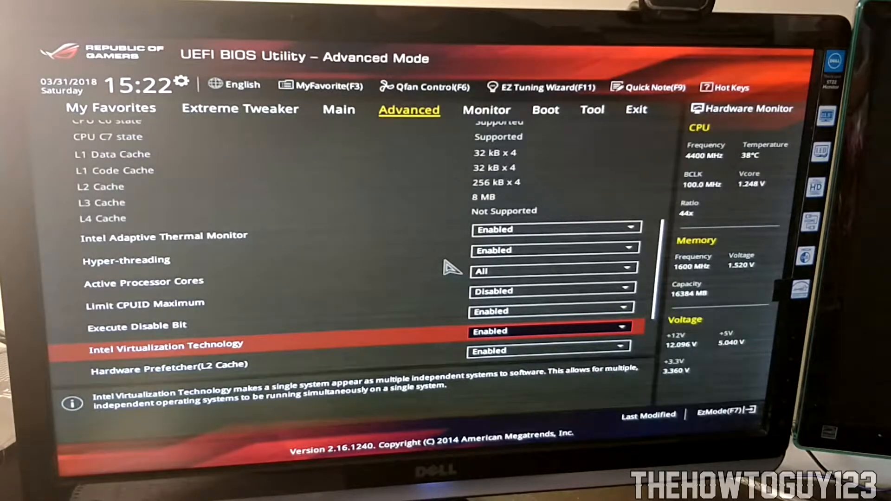
Step: Save the BIOS changes and reset the computer from the Exit section
key(Right)
key(Right)
key(Right)
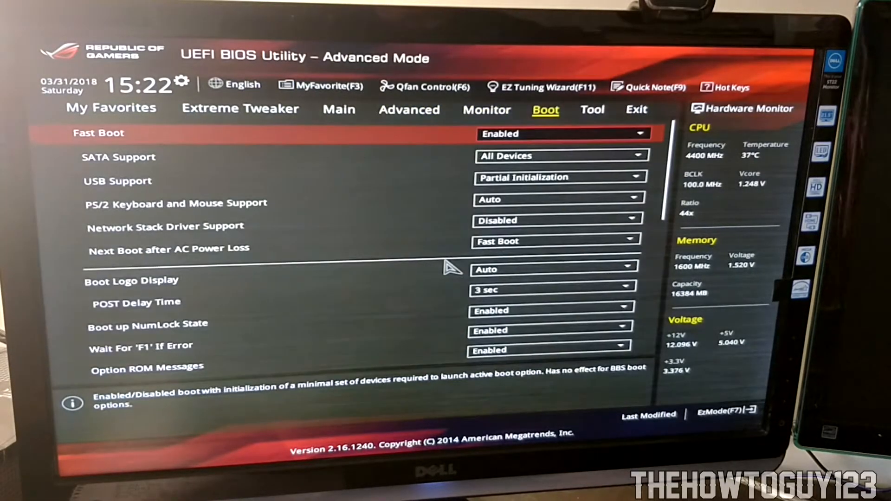
key(Right)
key(Down)
key(Down)
key(Up)
key(Return)
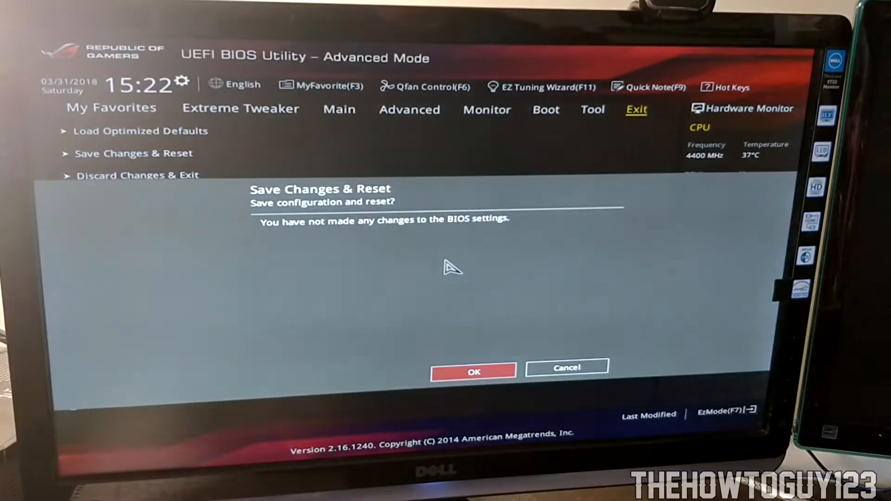
key(Return)
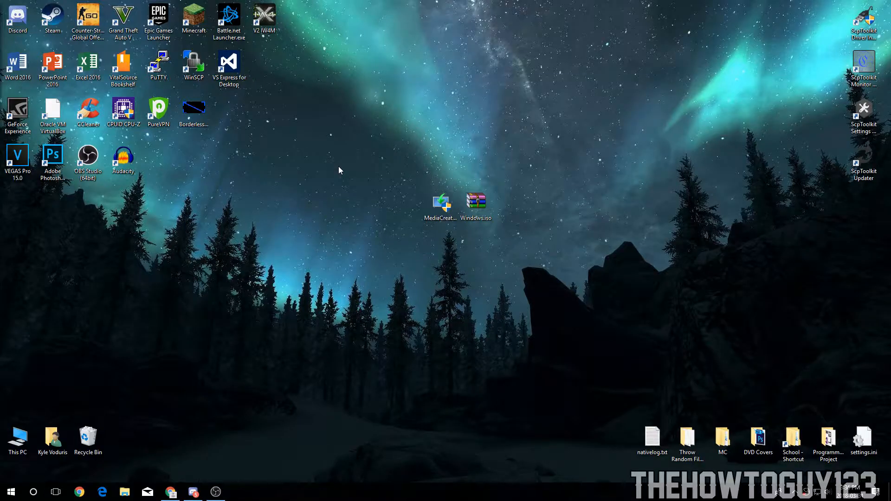
drag(320, 138, 592, 298)
click(592, 299)
drag(333, 135, 531, 239)
click(539, 245)
drag(480, 200, 490, 221)
drag(329, 170, 577, 266)
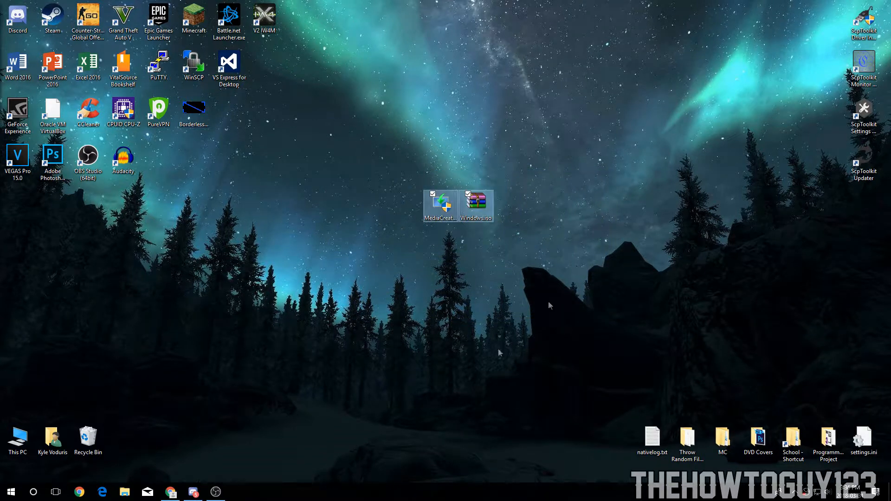
Step: Switch to the browser and view the Download Windows 10 and Download Windows 8.1 pages
click(173, 494)
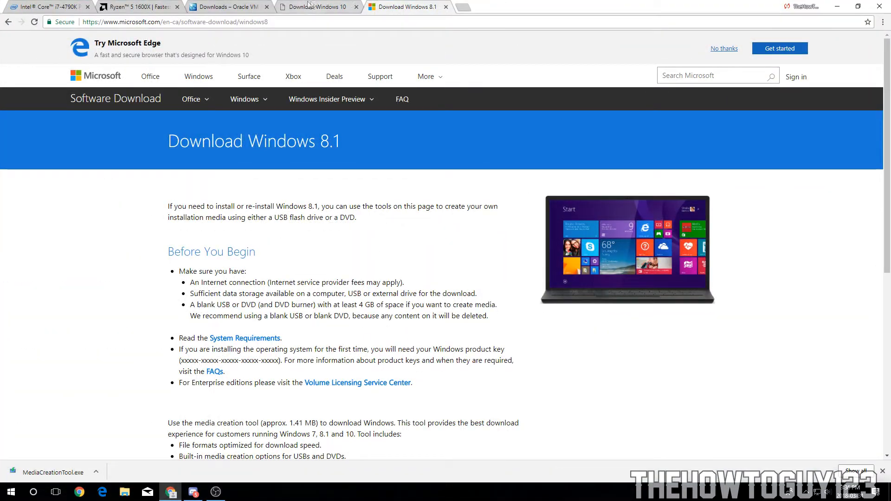
click(309, 4)
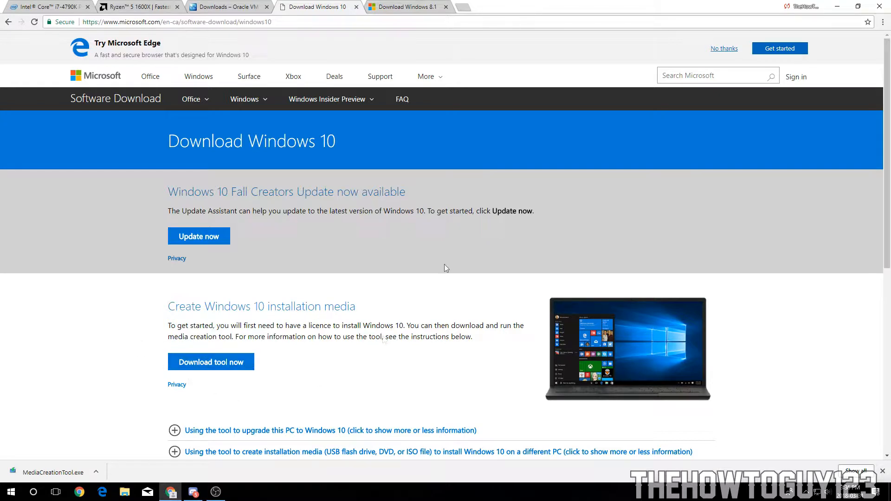
click(411, 8)
drag(160, 141, 366, 148)
click(332, 6)
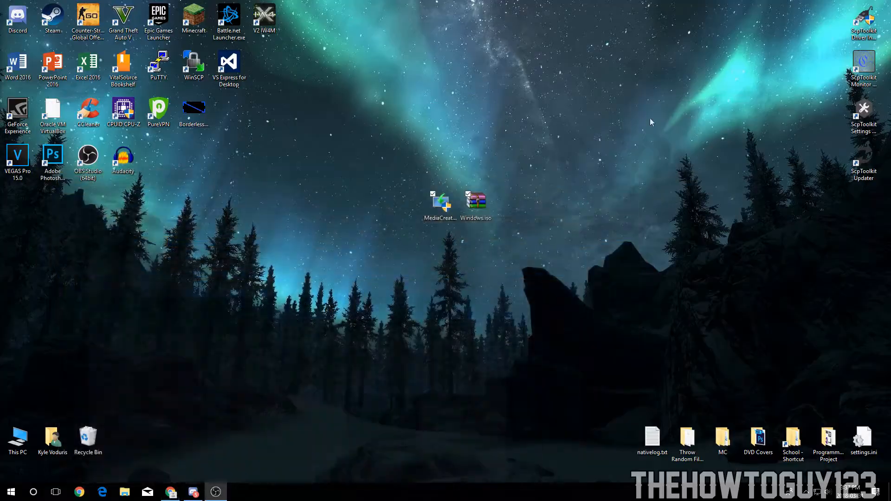
Step: Launch the Media Creation Tool from its desktop icon and proceed past the preparation screen
drag(468, 208, 441, 200)
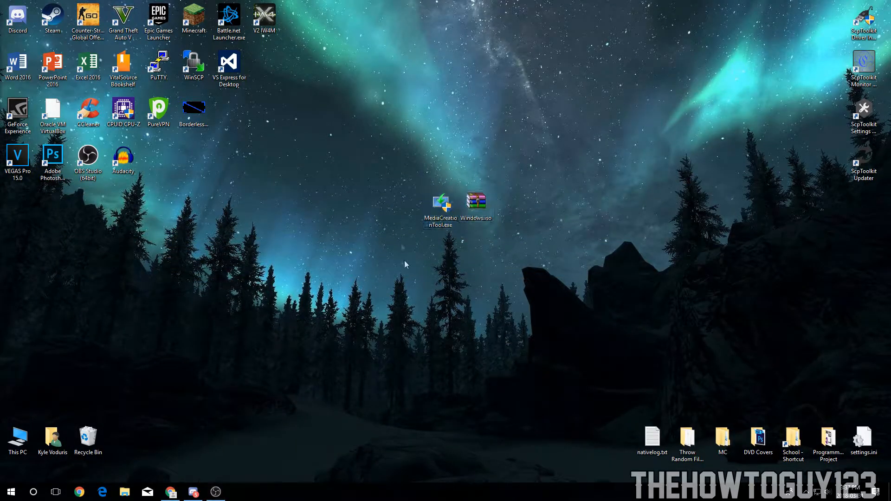
drag(381, 166, 453, 266)
drag(526, 204, 471, 268)
click(444, 207)
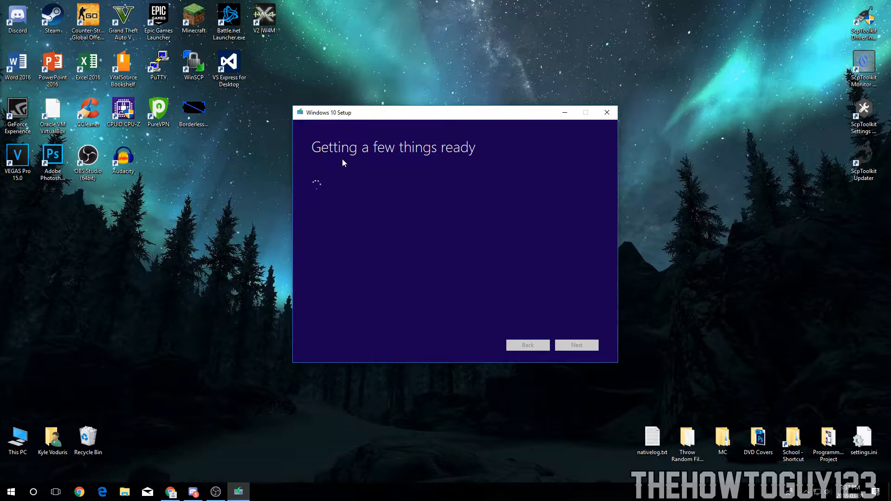
click(577, 345)
drag(482, 109, 266, 118)
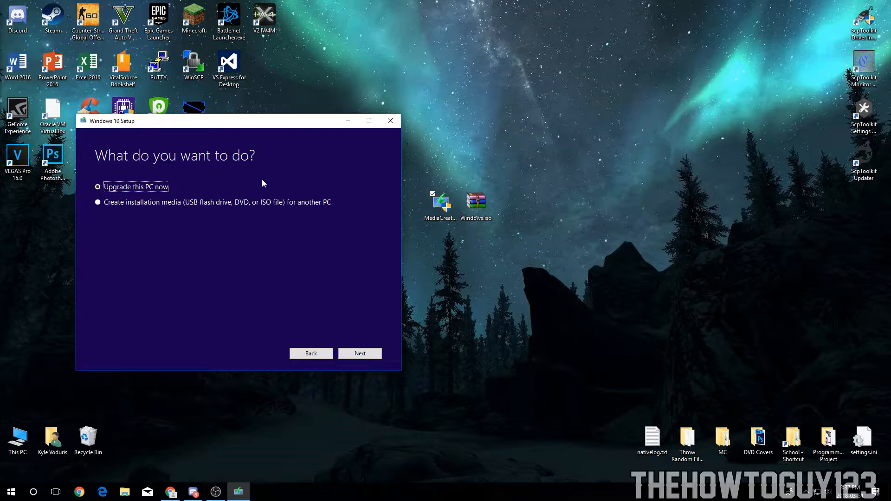
drag(290, 124, 242, 97)
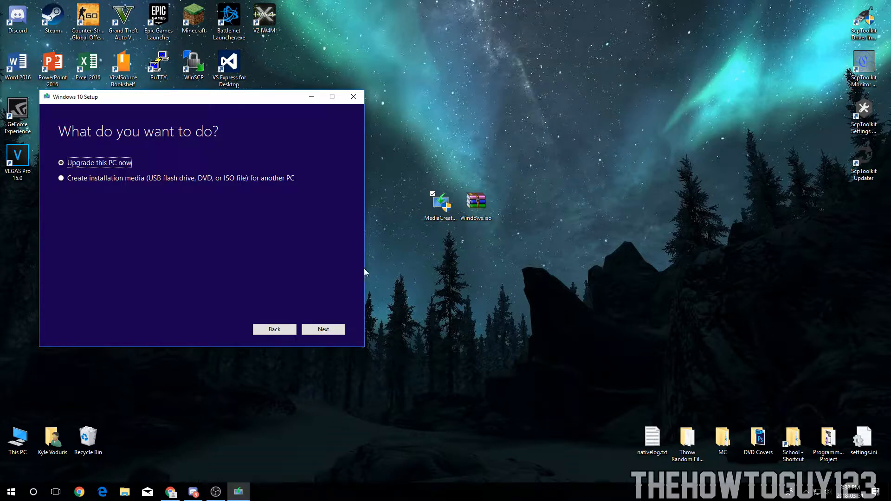
drag(83, 98, 195, 92)
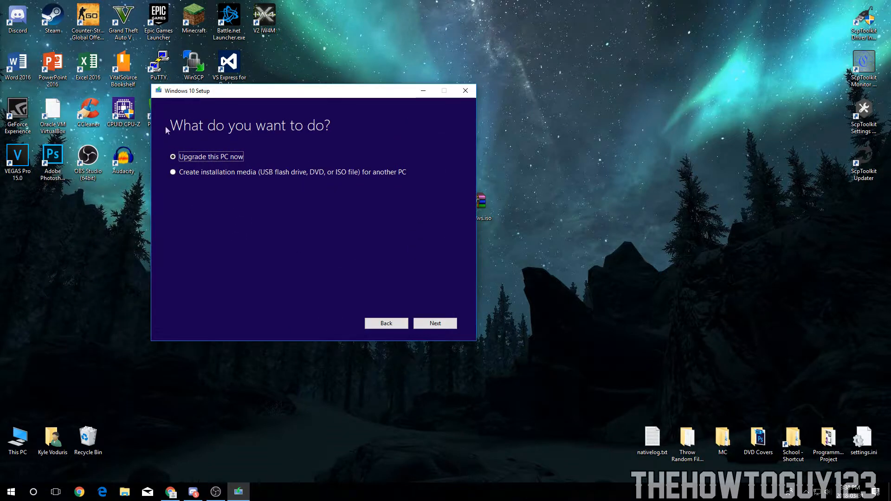
Step: Select the option to create installation media for another PC, then close the Windows 10 Setup window
click(181, 172)
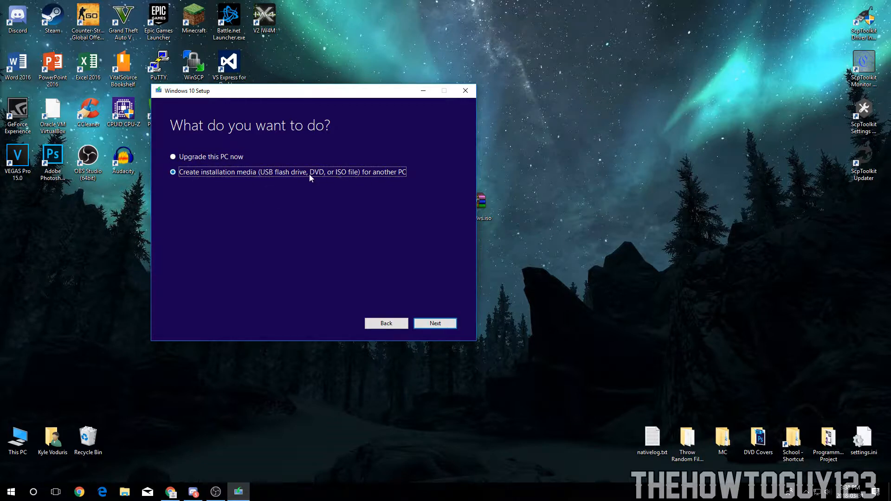
drag(311, 95, 285, 138)
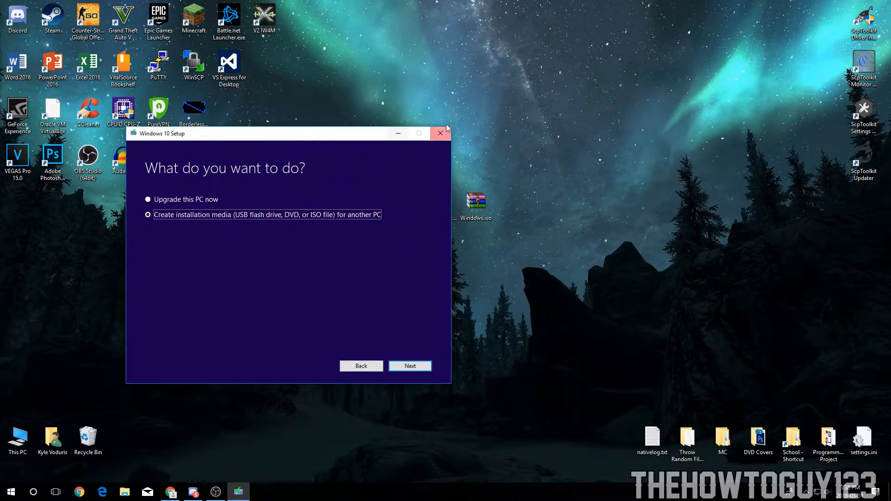
click(505, 260)
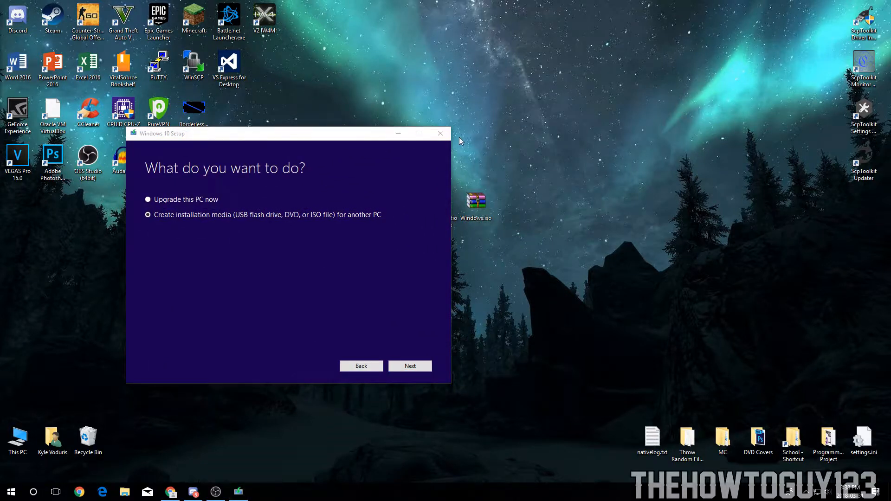
click(440, 133)
click(443, 280)
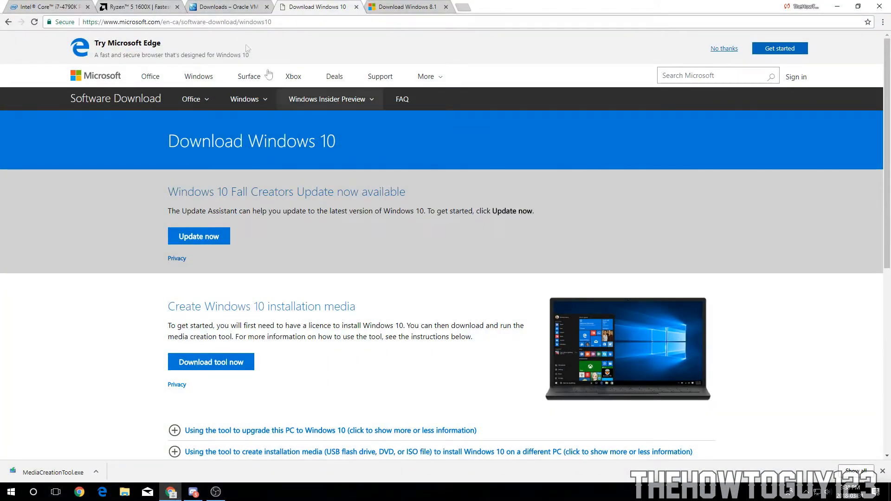
Step: Close the Intel and AMD processor specification tabs, keeping the VirtualBox downloads page open
click(232, 7)
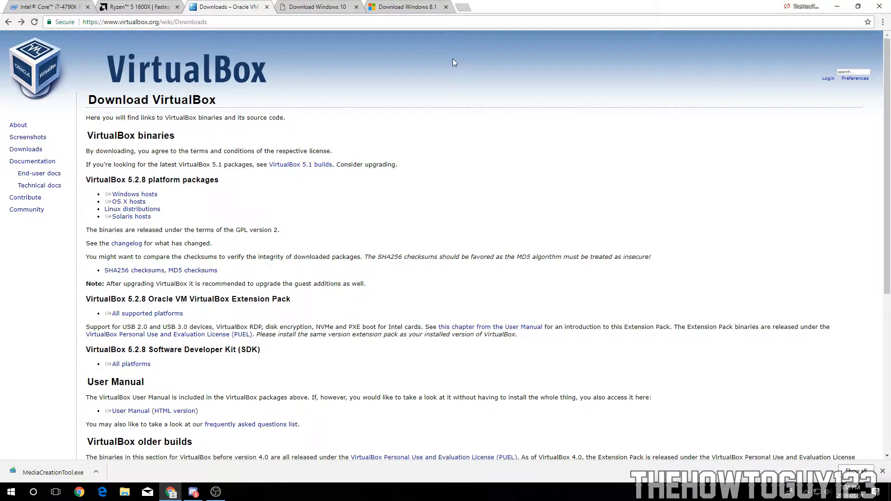
click(139, 6)
click(46, 6)
click(171, 5)
click(215, 5)
click(139, 5)
click(61, 6)
click(129, 4)
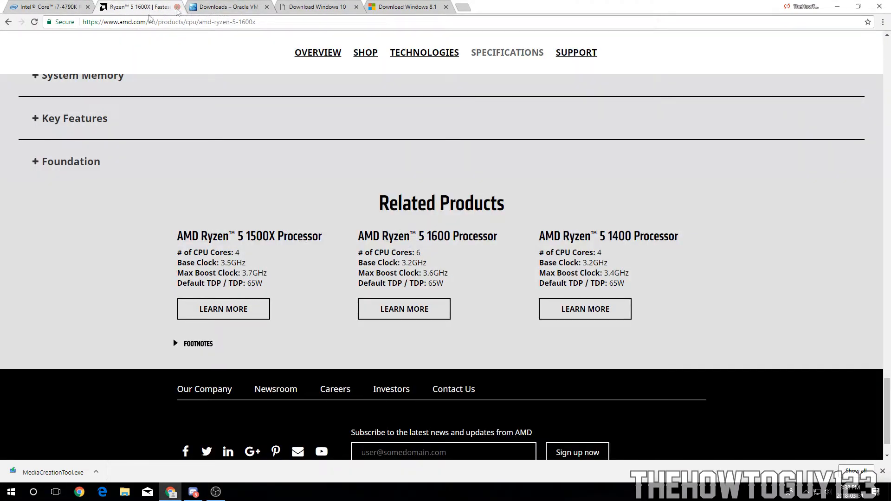
click(177, 7)
click(87, 7)
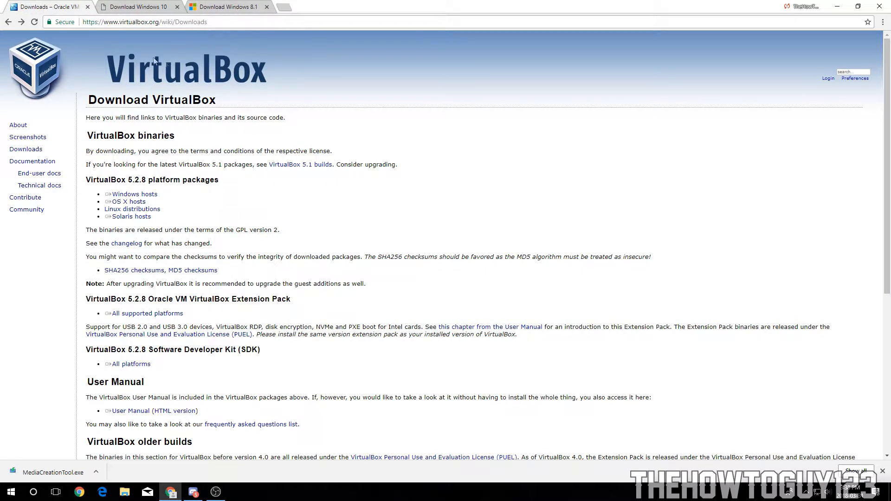
Step: Download the VirtualBox 5.2.8 installer for Windows hosts
drag(96, 22, 315, 21)
click(345, 61)
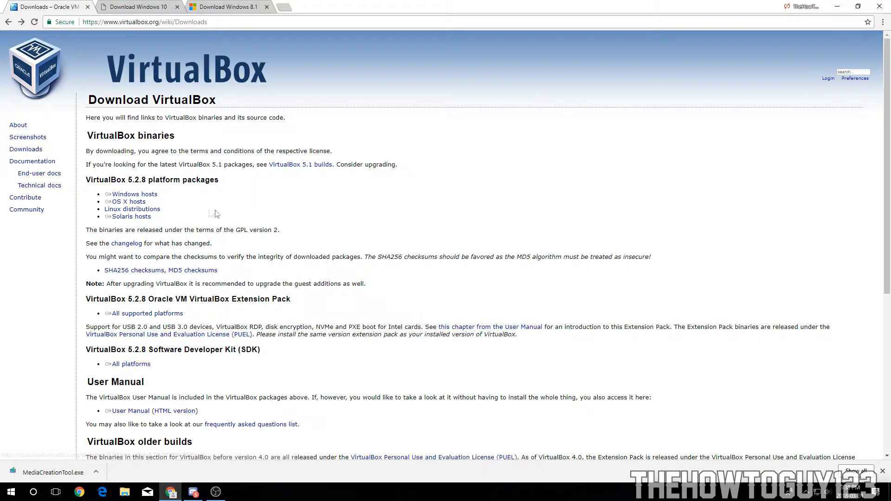
click(134, 194)
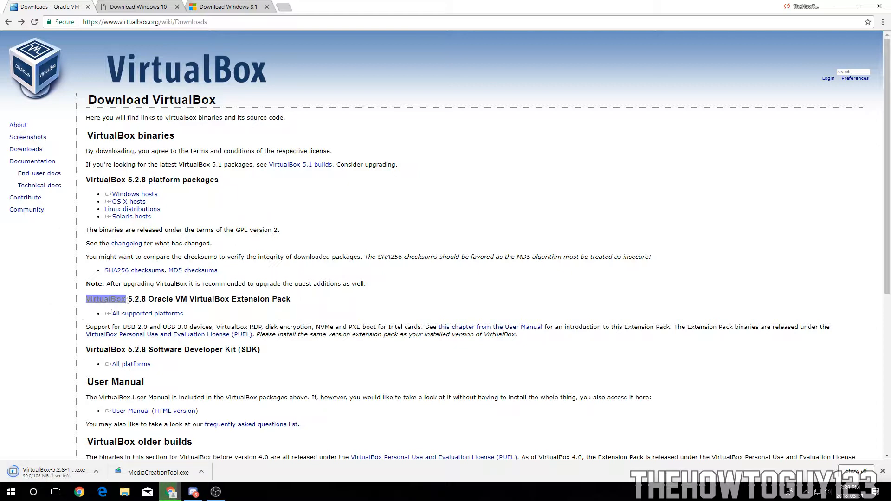
Step: Download the VirtualBox 5.2.8 Oracle VM VirtualBox Extension Pack for all supported platforms
mouse_move(132, 300)
mouse_down()
mouse_move(86, 301)
mouse_move(160, 300)
mouse_move(146, 302)
mouse_up()
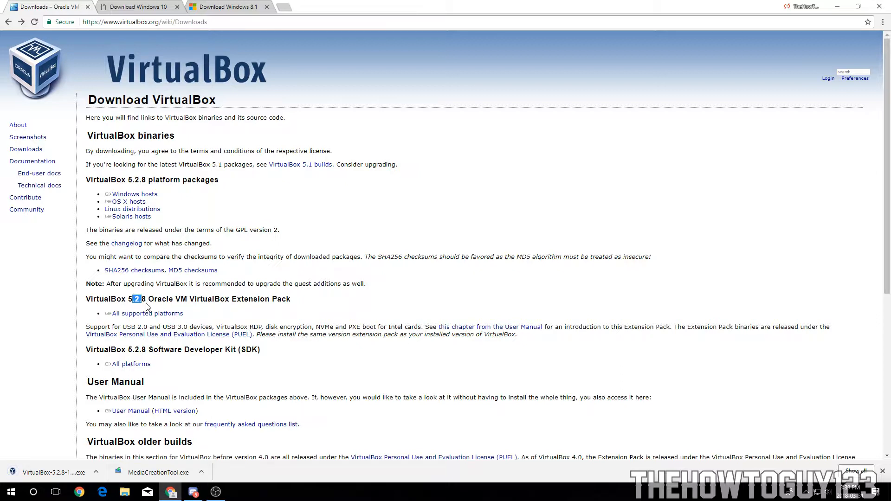
drag(145, 295, 313, 306)
drag(86, 301, 101, 319)
click(225, 298)
click(87, 326)
drag(457, 328, 316, 296)
drag(549, 337, 240, 319)
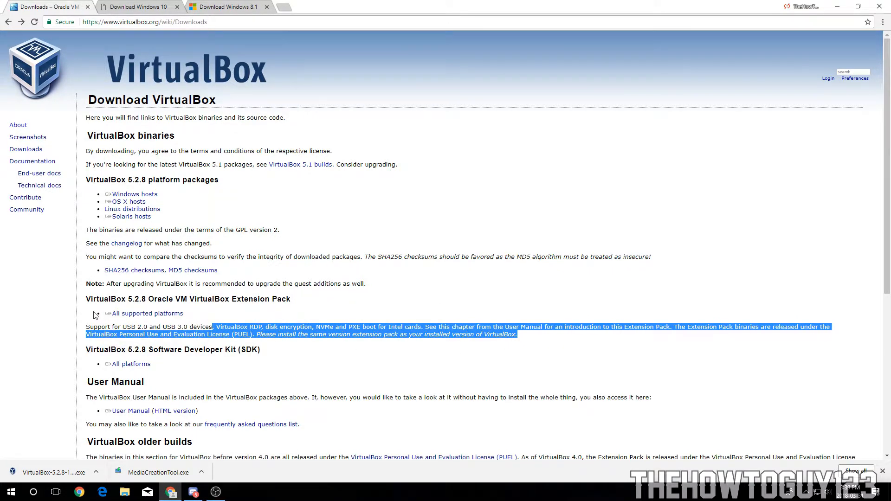
click(169, 314)
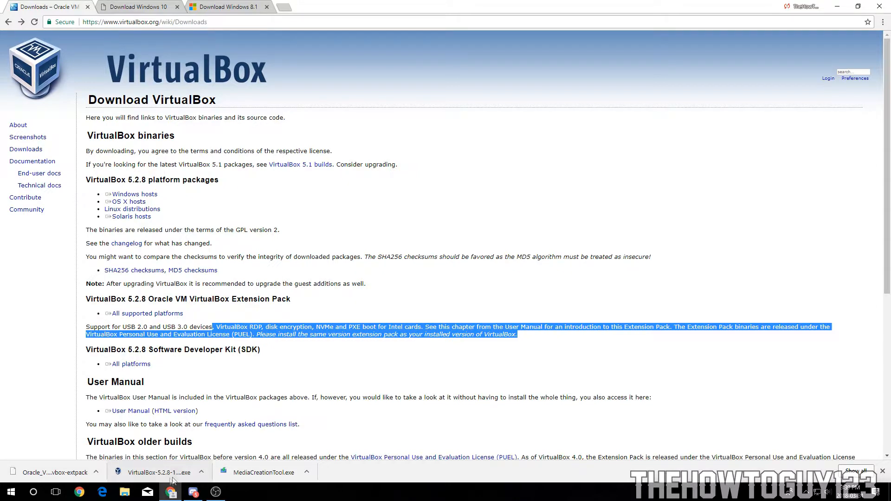
Step: Run the downloaded VirtualBox 5.2.8 installer with the default options and finish the installation
click(153, 473)
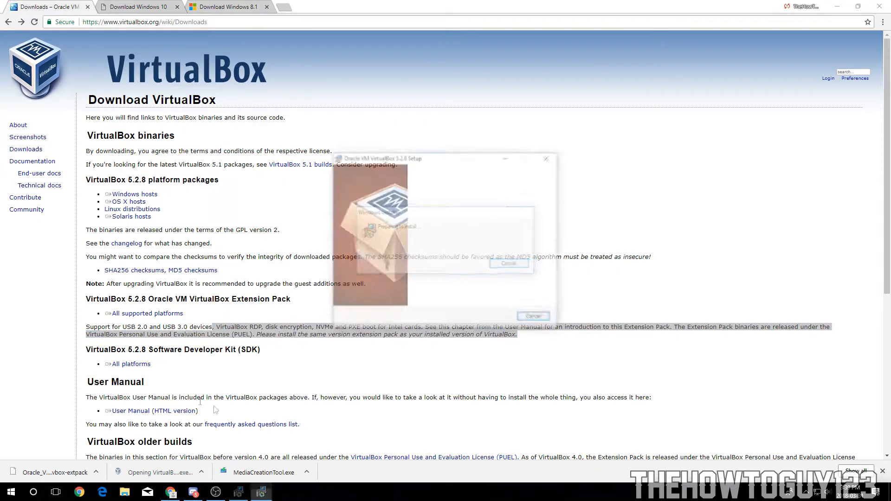
click(491, 318)
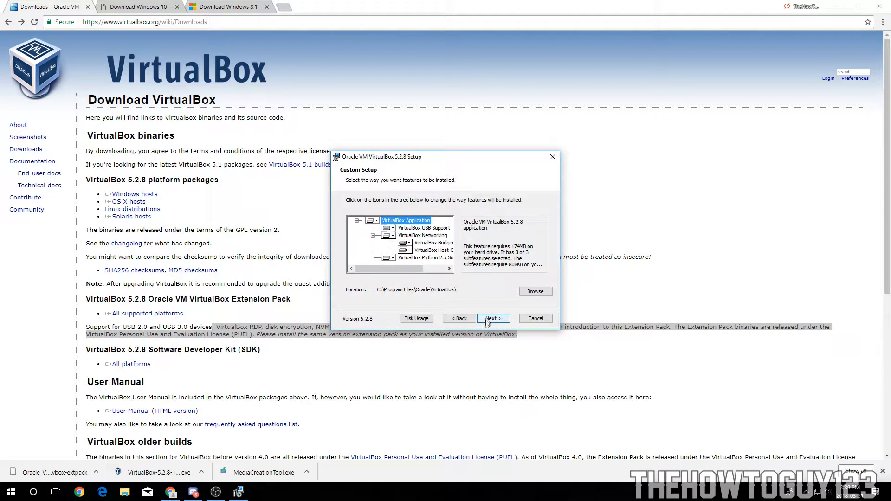
click(492, 320)
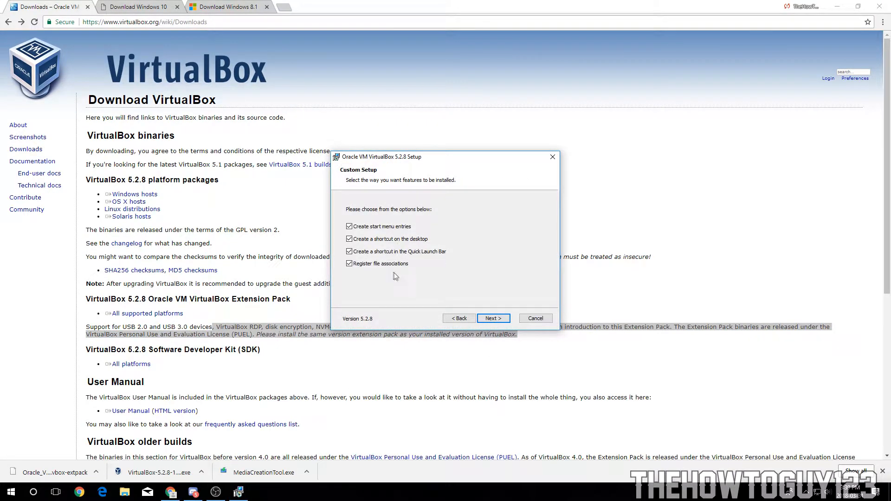
click(493, 319)
click(496, 319)
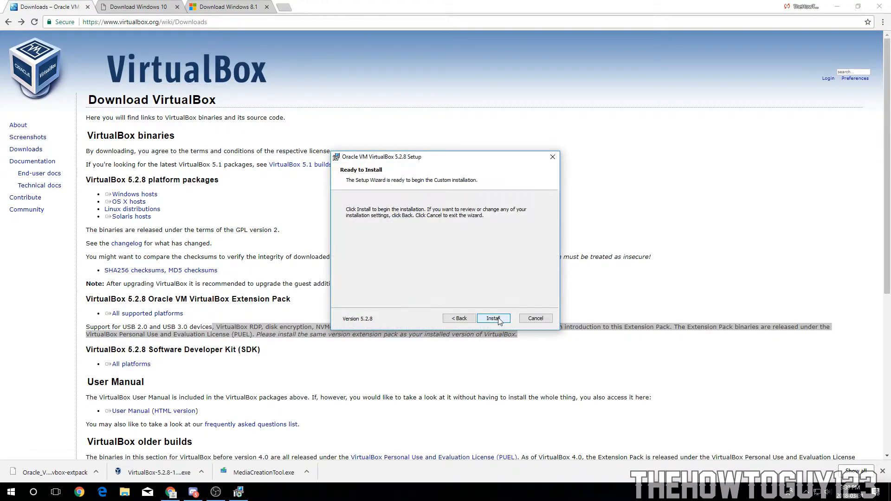
click(498, 320)
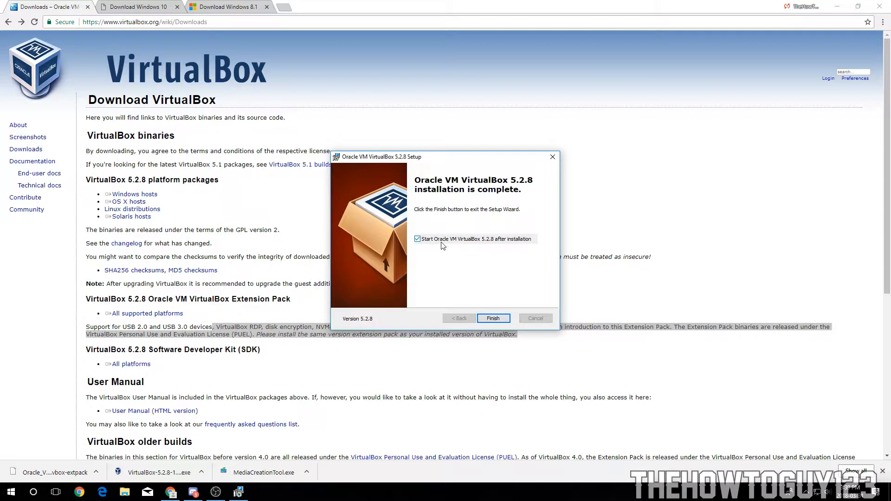
click(492, 318)
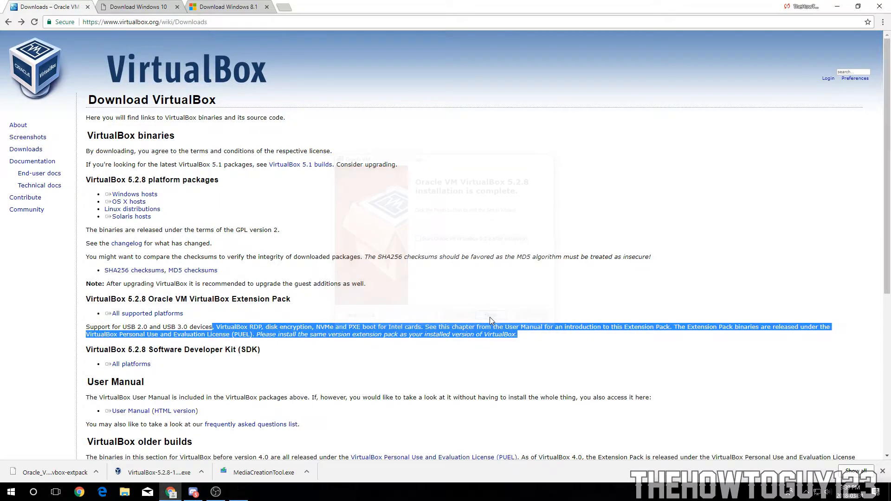
Step: Open the downloaded Extension Pack and upgrade it, accepting the VirtualBox license agreement
click(66, 475)
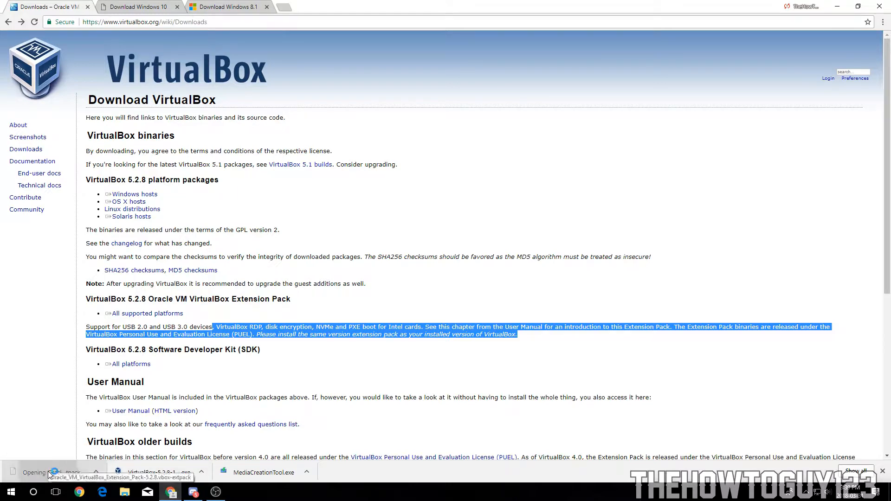
click(237, 492)
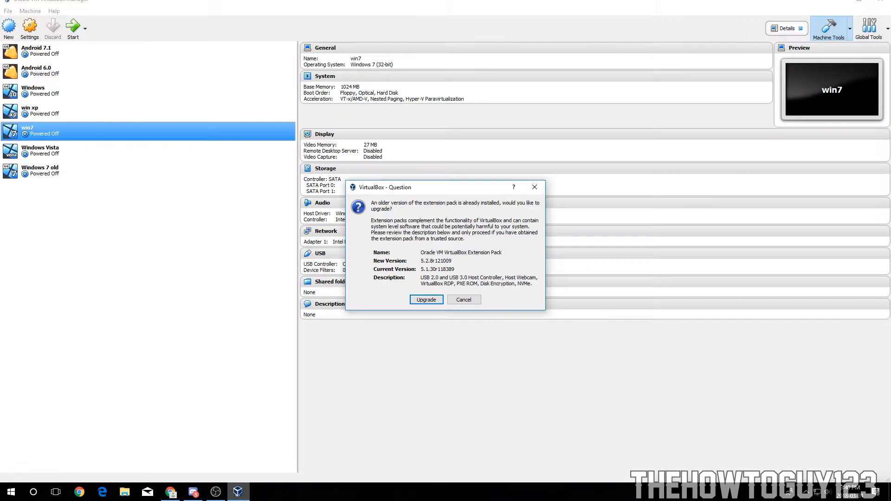
drag(388, 190, 346, 166)
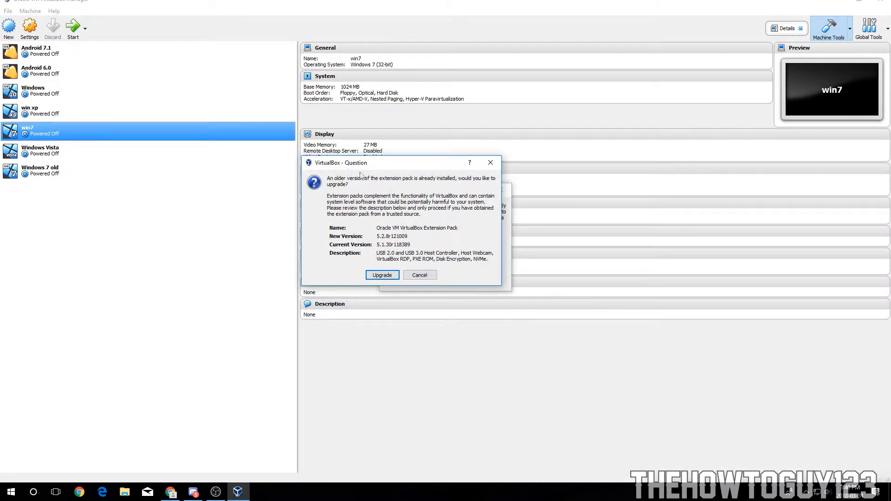
click(382, 275)
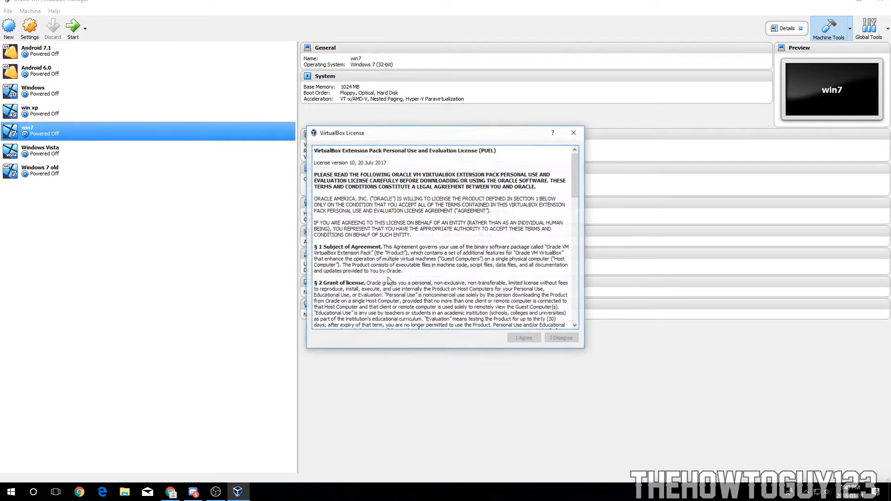
drag(578, 160, 578, 284)
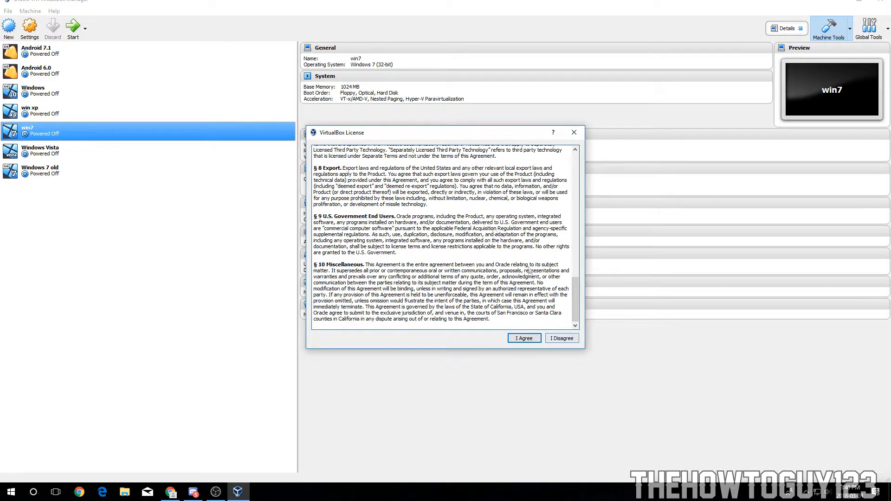
click(521, 338)
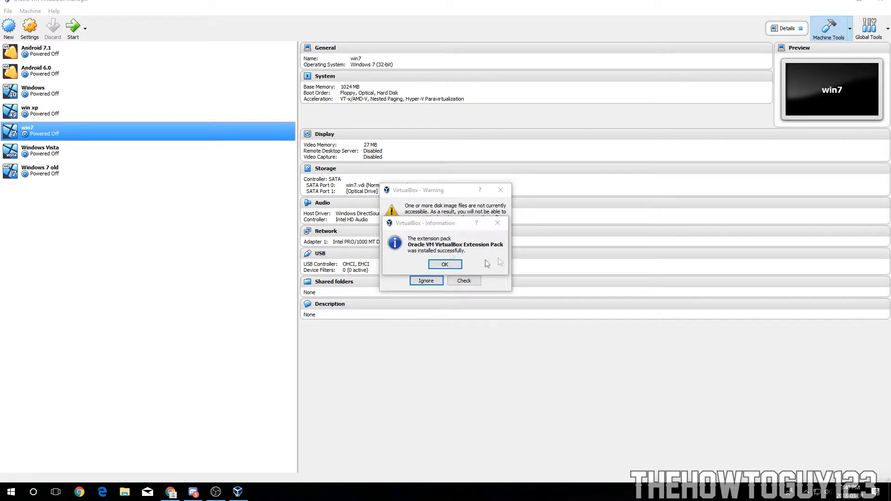
click(445, 264)
Step: Dismiss the inaccessible disk image files warning by ignoring it
drag(407, 193, 304, 198)
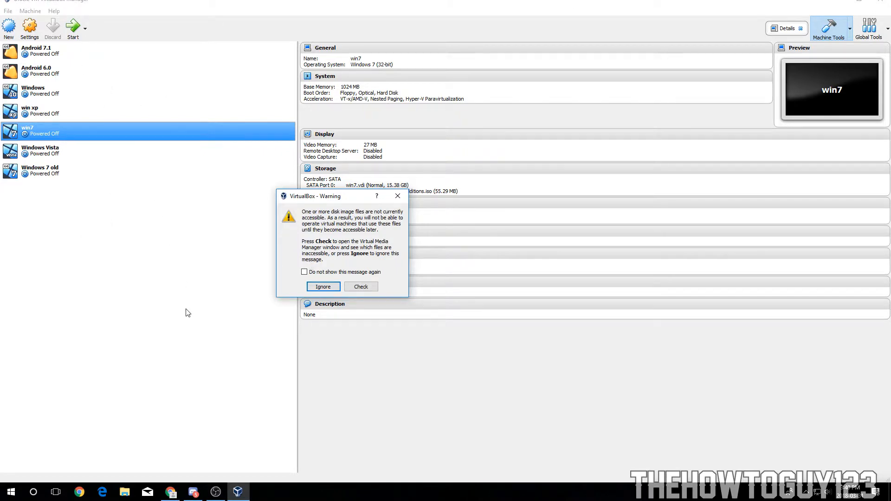
drag(316, 195, 372, 176)
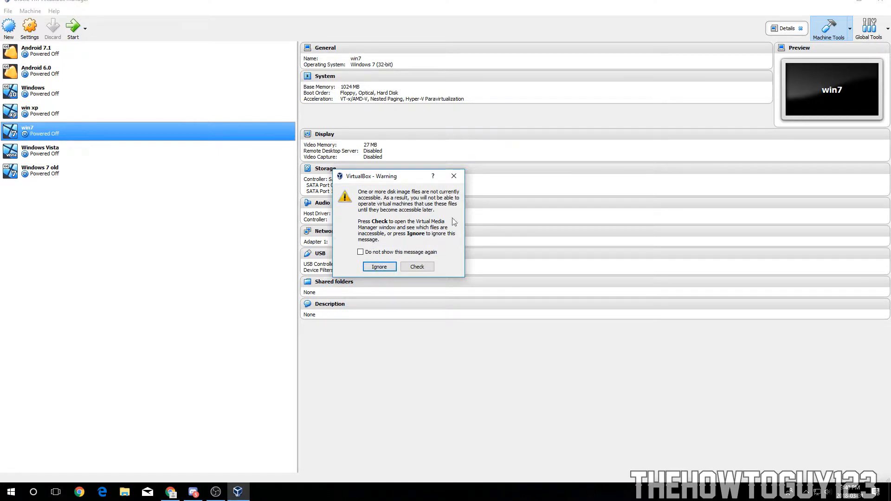
click(385, 270)
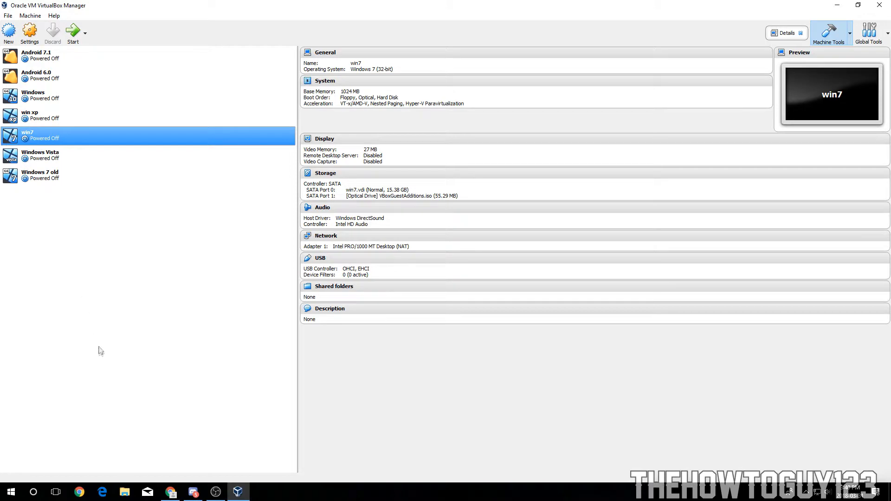
Step: Start a new virtual machine named Windows 10 with type Microsoft Windows and version Windows 10 (64-bit)
click(102, 179)
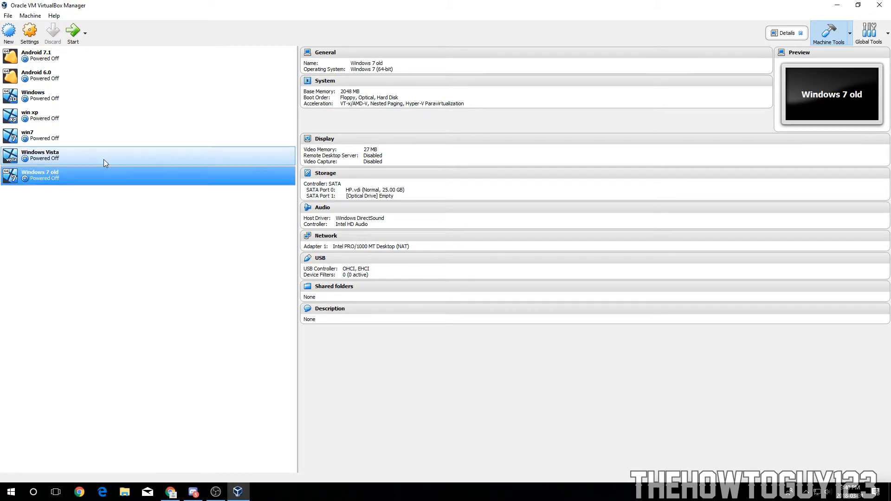
click(104, 159)
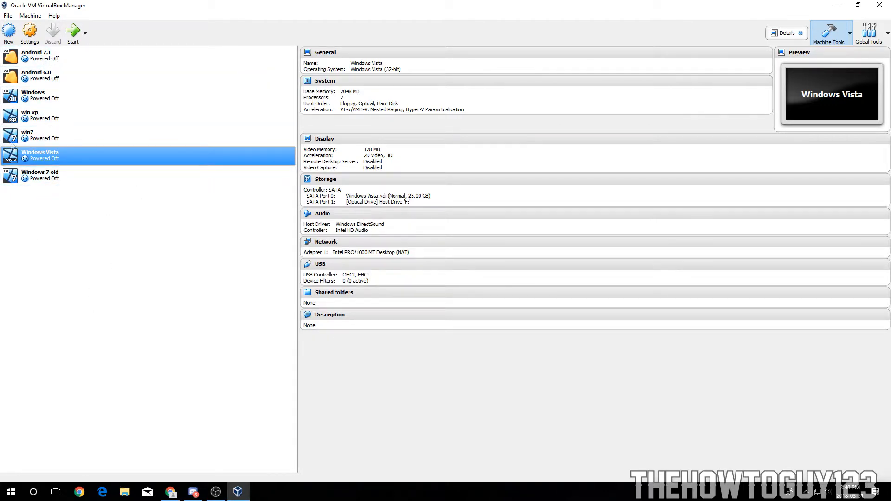
click(9, 32)
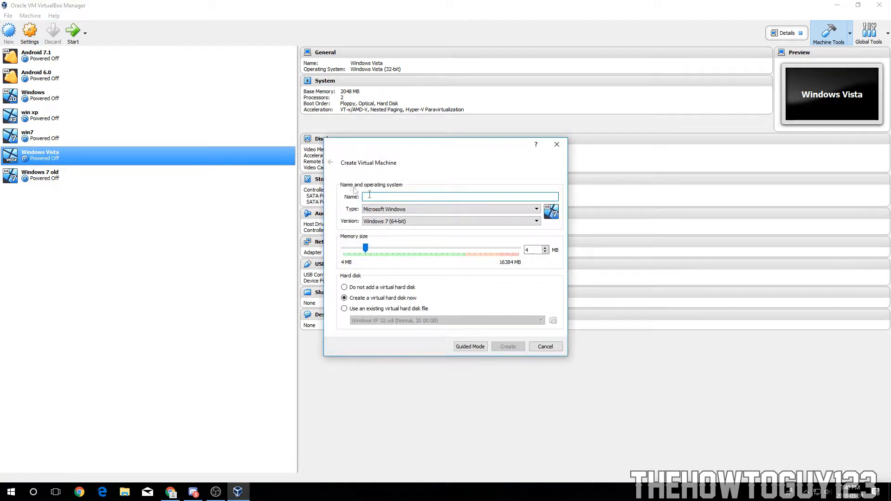
click(469, 348)
click(449, 307)
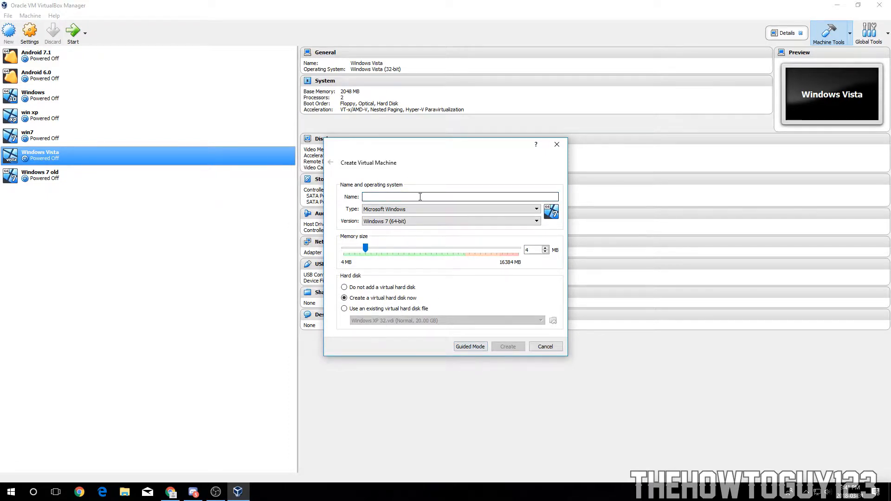
drag(378, 151, 398, 152)
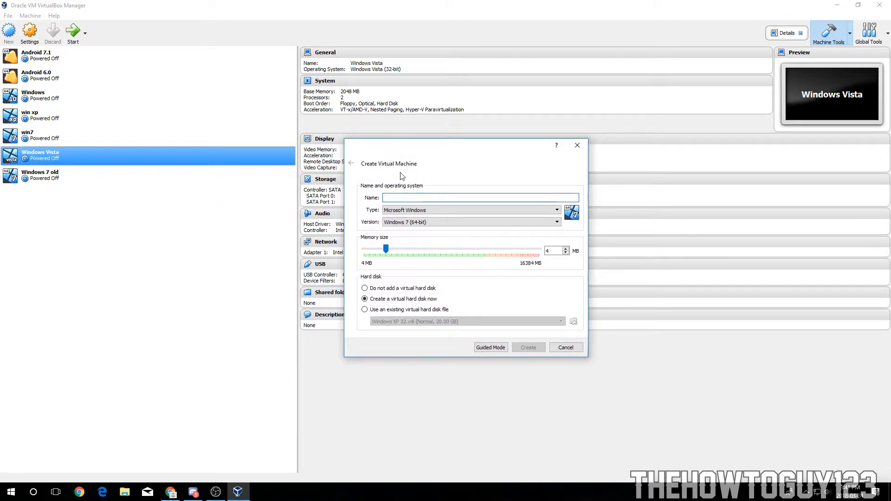
text(Win)
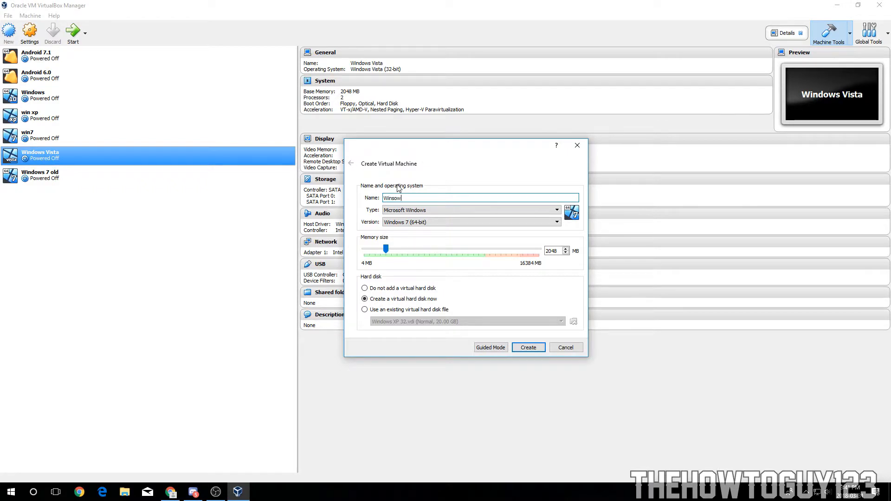
text(dows 10)
click(421, 211)
click(374, 221)
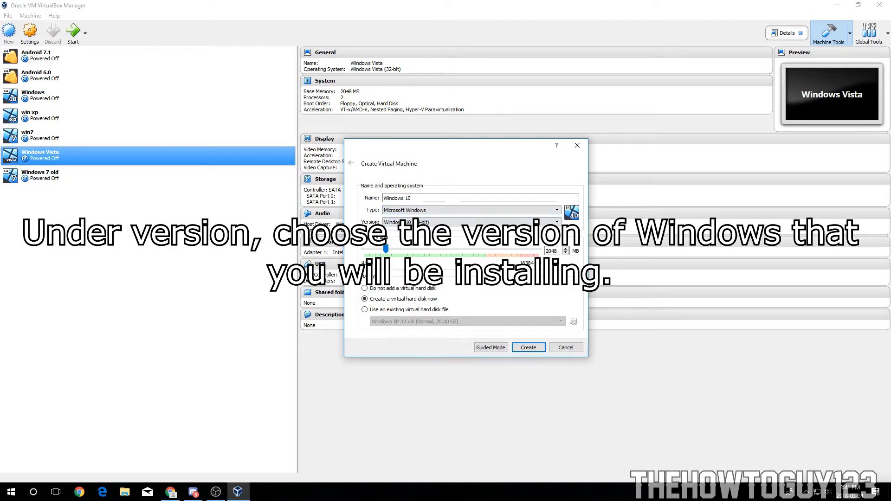
click(418, 222)
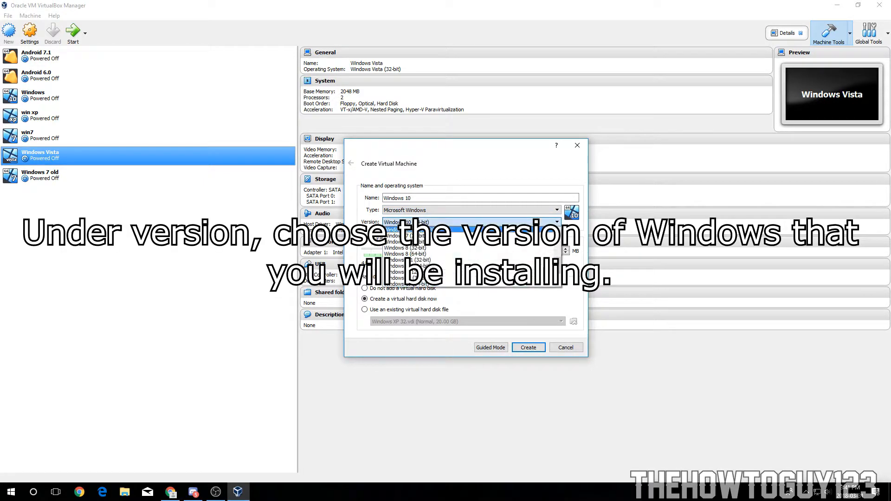
click(416, 284)
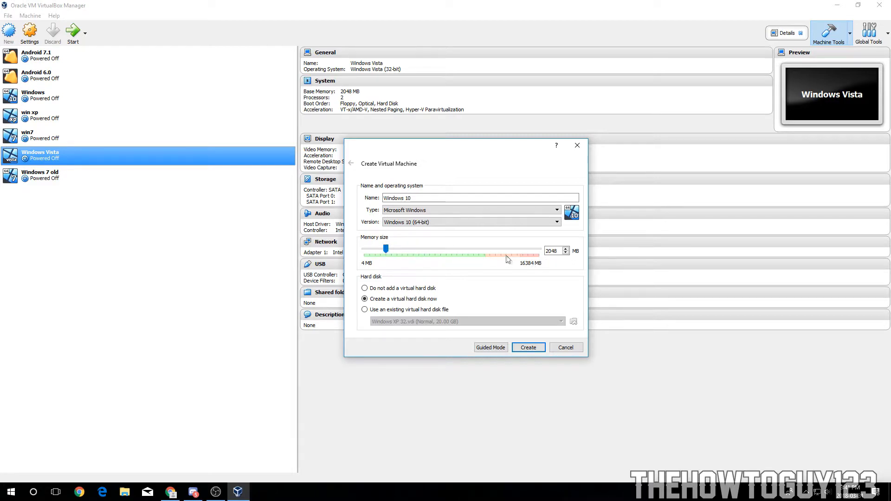
Step: Open the About page in Windows Settings to check the host's processor and installed RAM
click(11, 492)
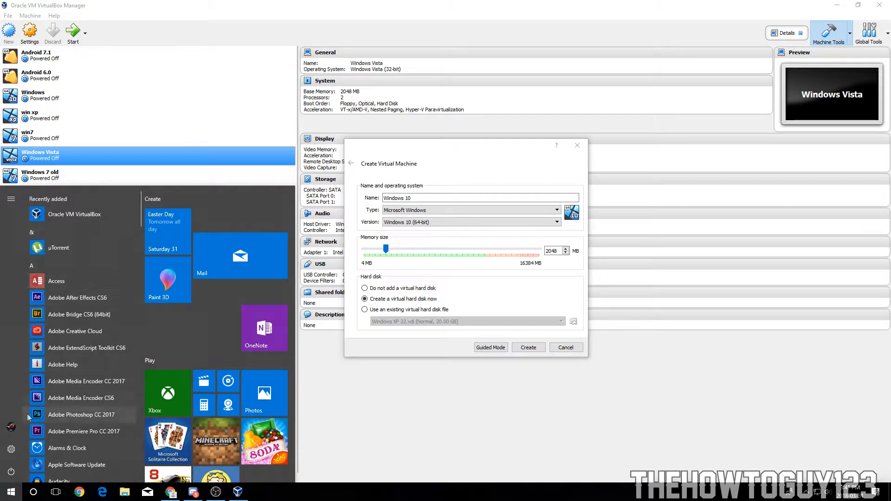
click(11, 449)
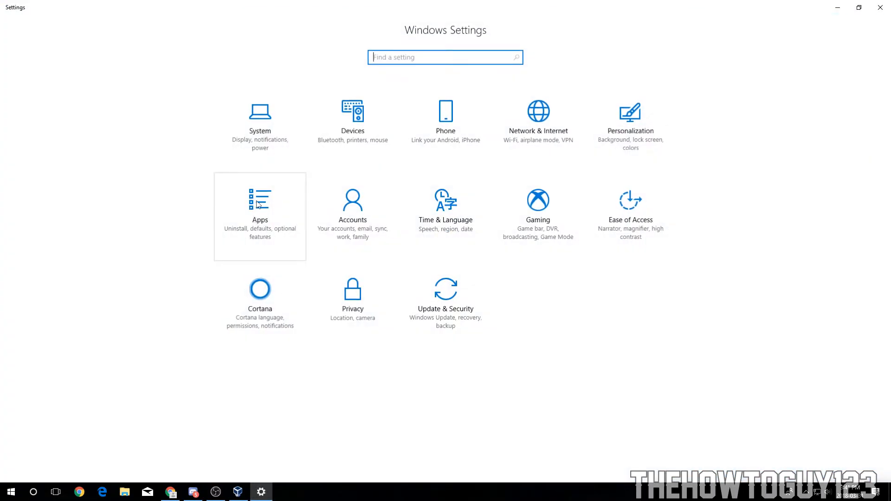
click(281, 109)
click(60, 299)
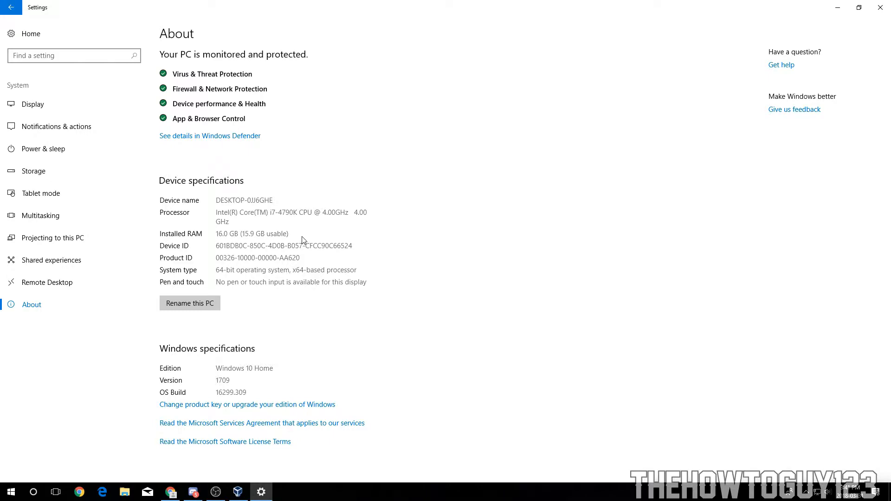
click(838, 7)
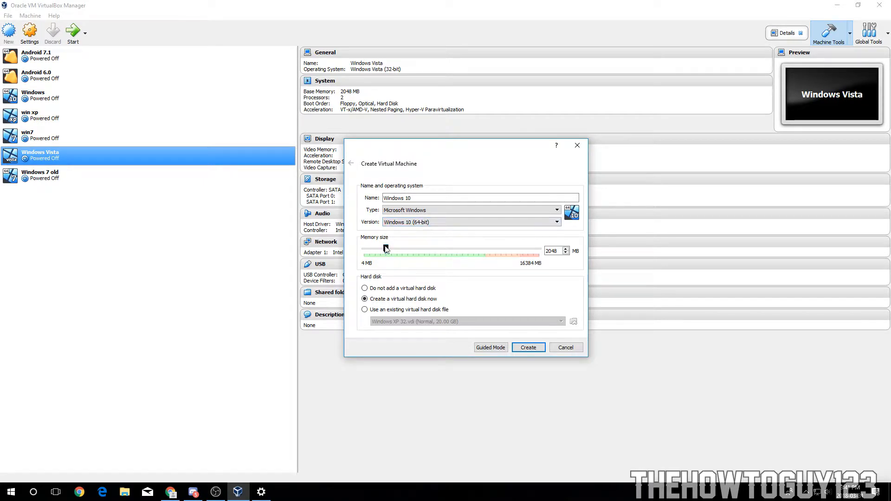
Step: Set the memory size to 4069 MB and create the machine with a new virtual hard disk
drag(386, 249, 388, 249)
text(4096)
key(BackSpace)
key(BackSpace)
text(00)
key(BackSpace)
key(BackSpace)
text(69)
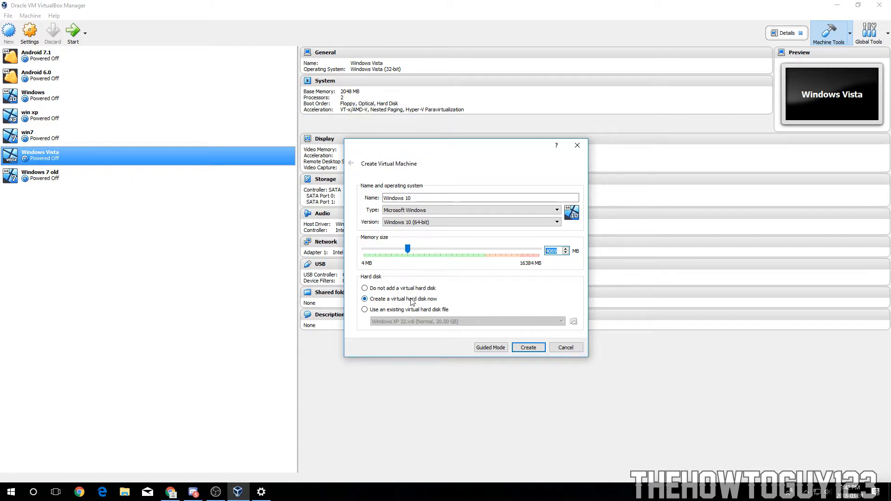
click(522, 350)
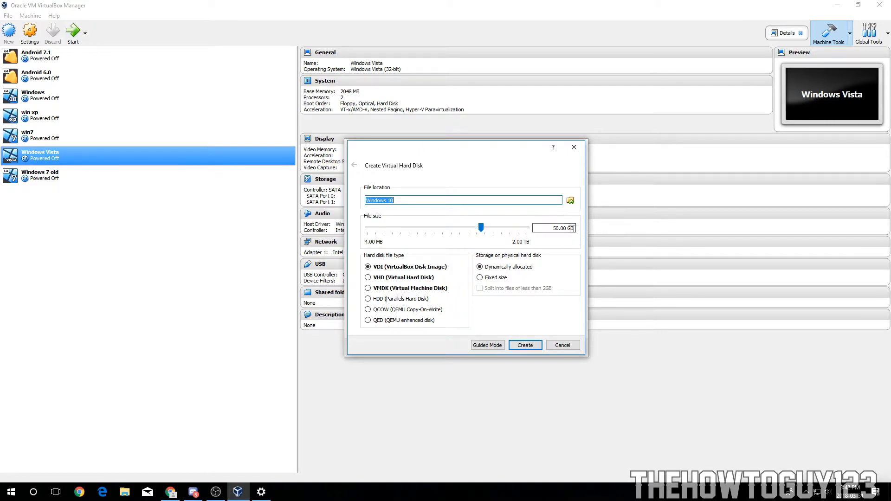
Step: Create a dynamically allocated VDI virtual hard disk of about 21 GB for Windows 10
drag(481, 228, 434, 227)
double_click(561, 228)
double_click(565, 228)
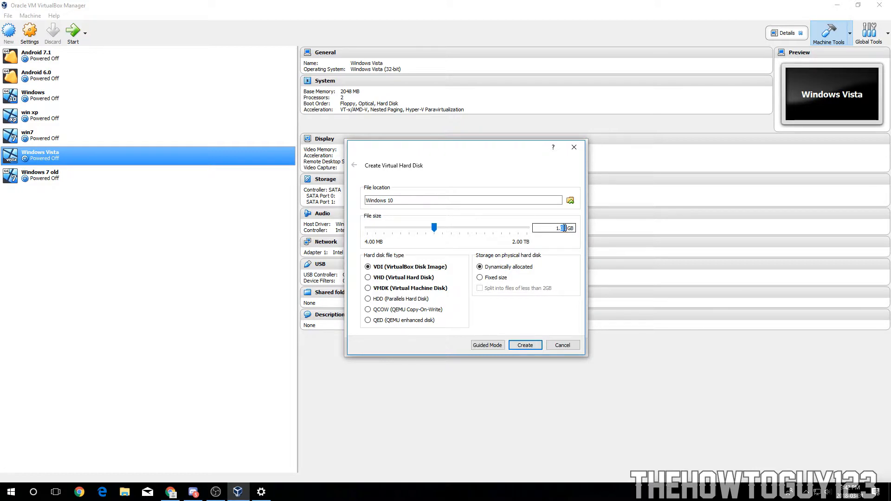
text(1)
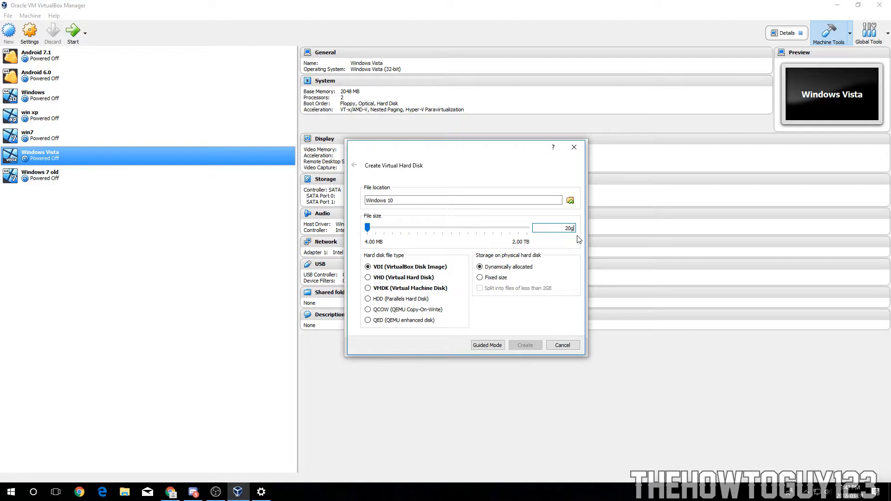
drag(367, 231, 472, 232)
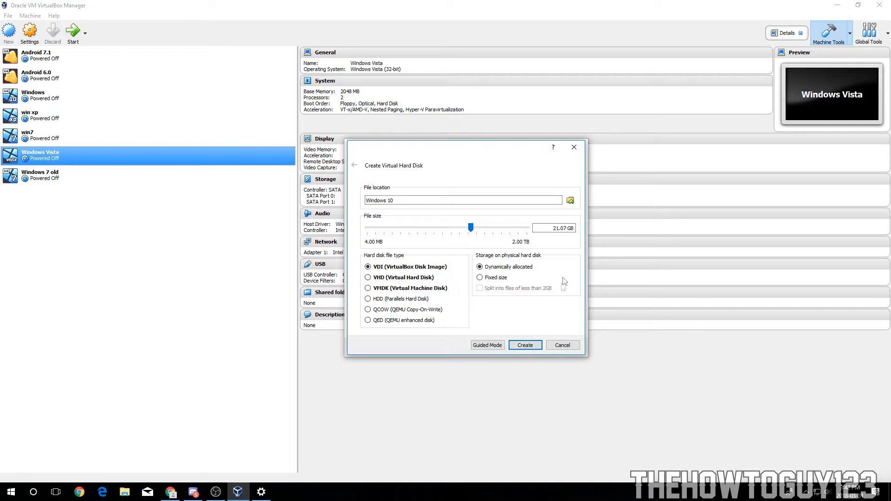
click(533, 345)
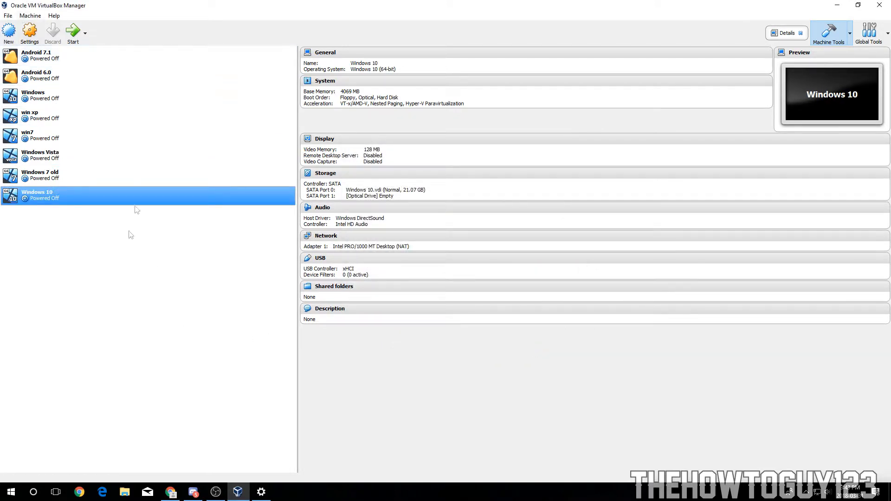
Step: Open the Windows 10 machine's settings and look through the General section's tabs
click(30, 32)
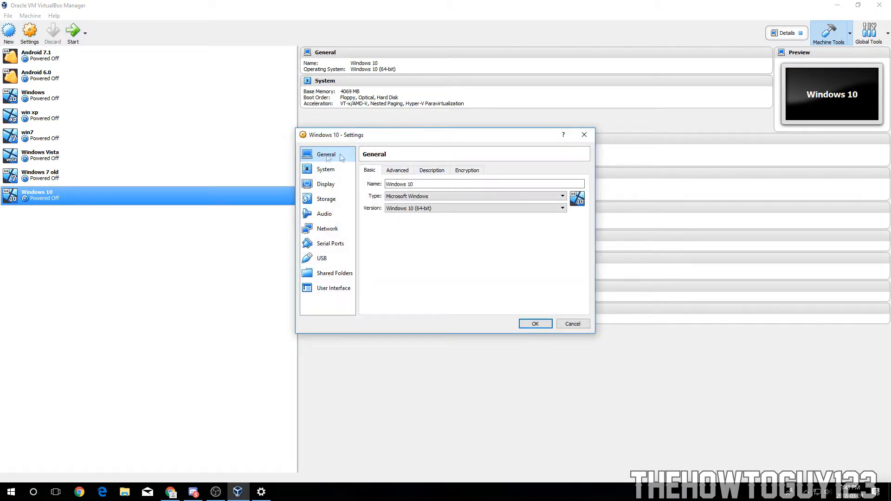
click(393, 171)
click(445, 170)
click(471, 170)
click(397, 170)
click(369, 170)
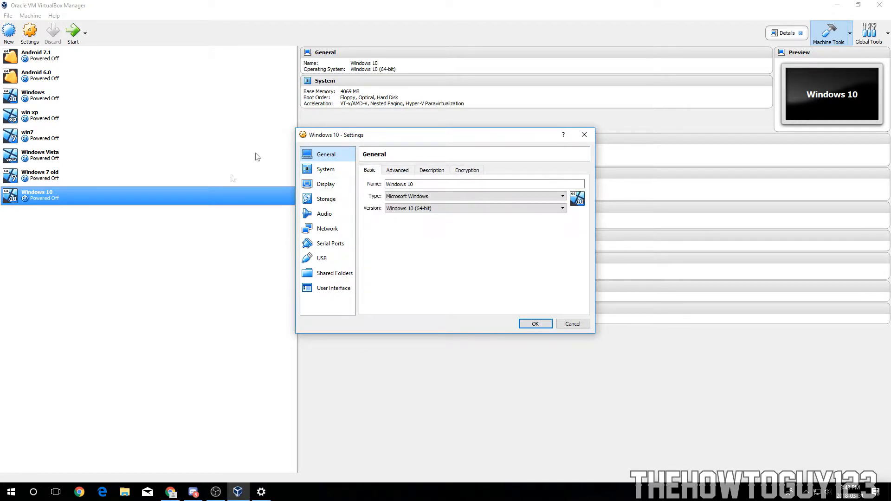
Step: In the System motherboard settings, set the pointing device to PS/2 Mouse
click(325, 170)
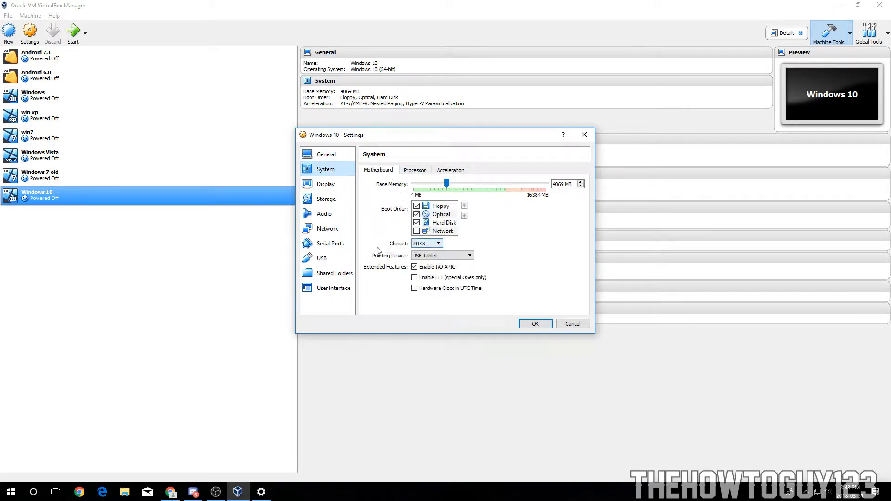
click(439, 244)
click(425, 251)
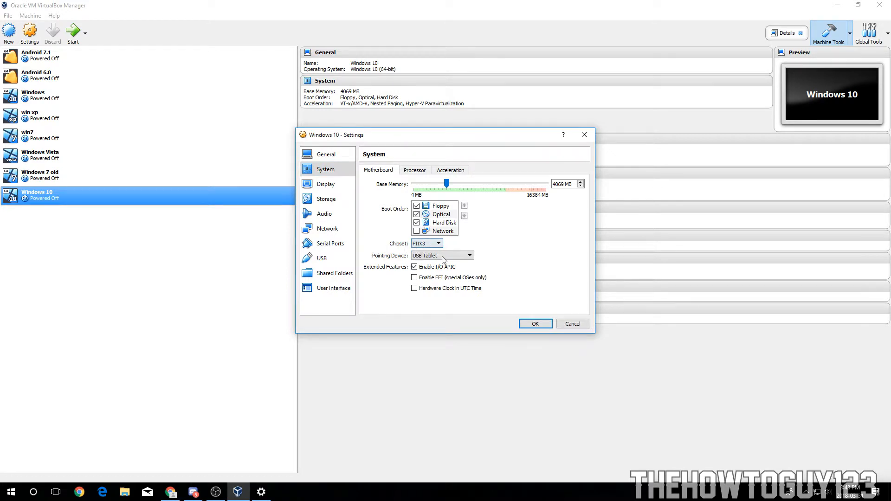
click(456, 257)
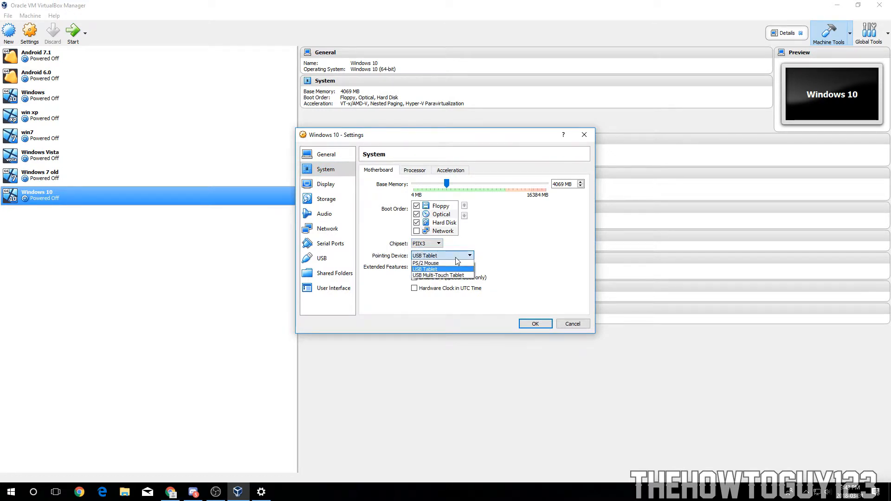
click(448, 264)
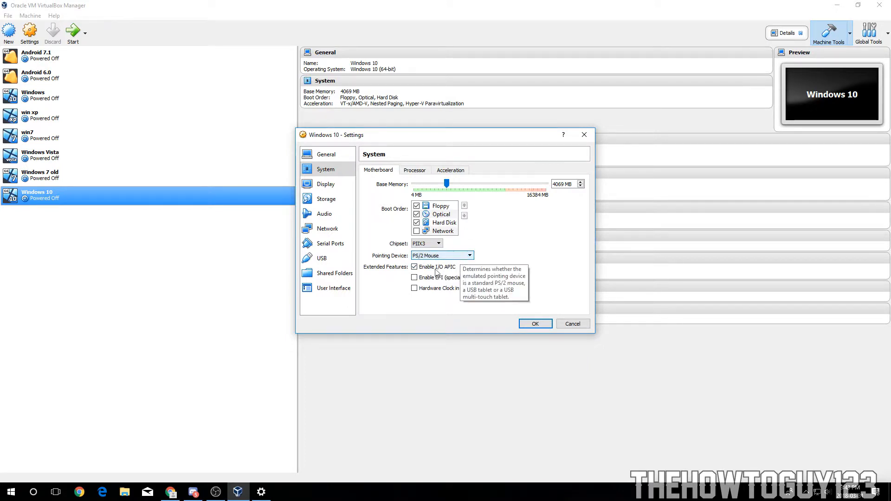
click(443, 256)
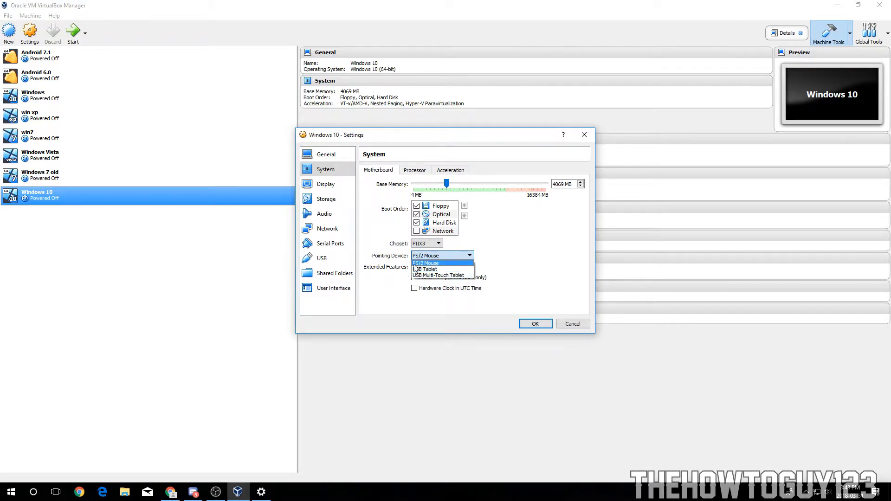
click(433, 263)
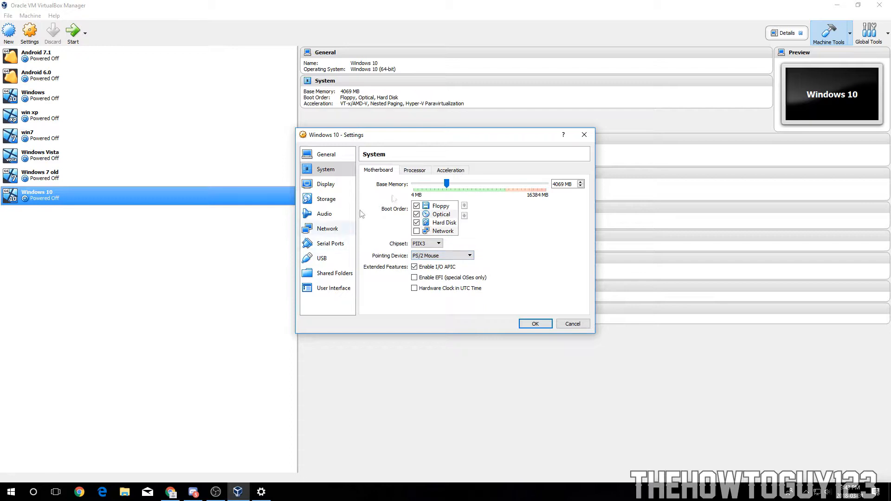
Step: Give the virtual machine 2 processors and review the Acceleration settings
click(414, 170)
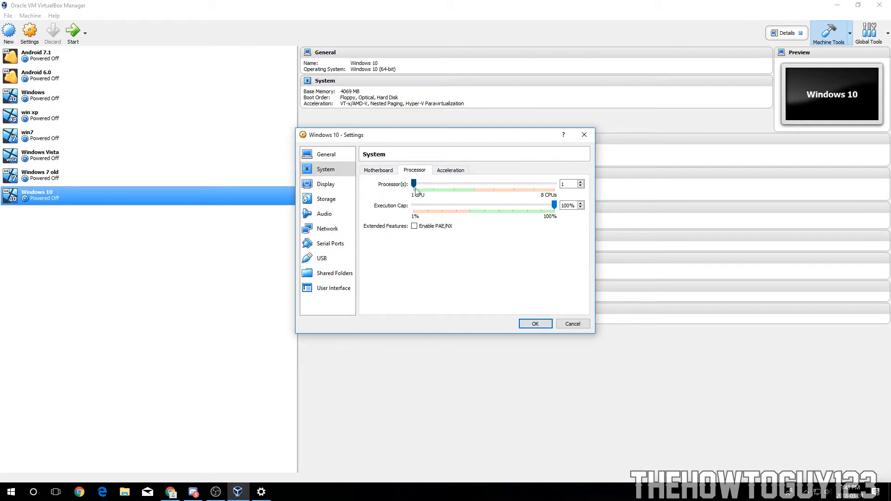
drag(414, 184, 435, 187)
click(449, 171)
click(443, 184)
click(444, 187)
Step: In Display settings, enable 3D and 2D video acceleration and set video memory to 256 MB
click(325, 184)
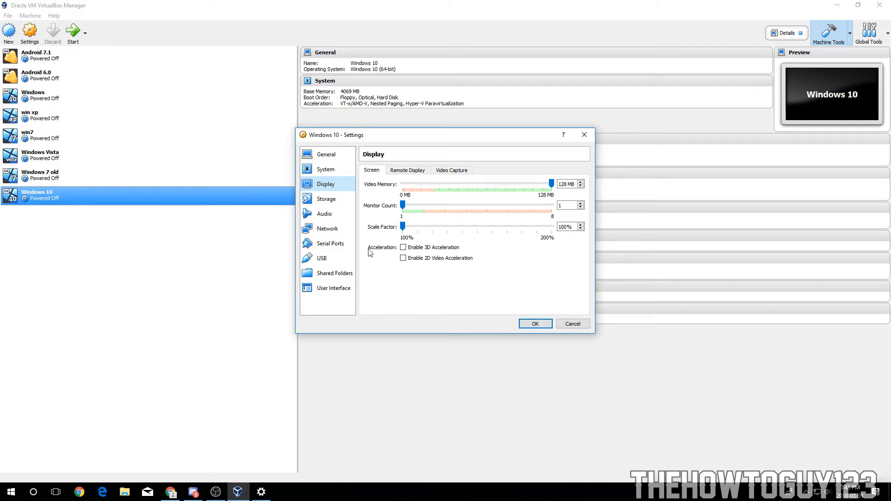
click(412, 259)
click(415, 248)
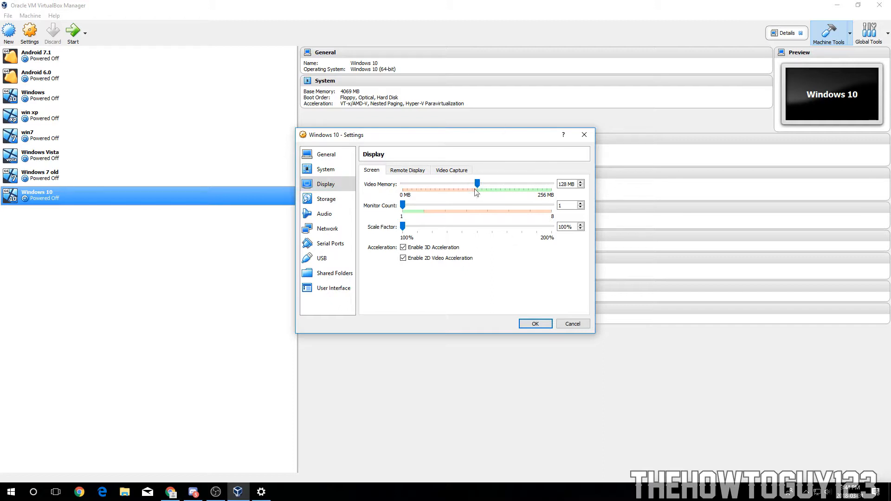
drag(477, 186, 577, 184)
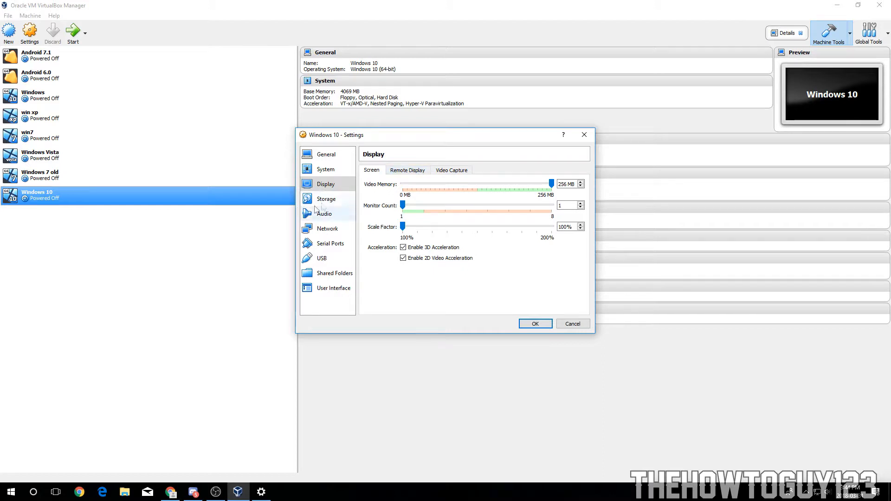
Step: Look through the Storage, Audio, Network, Serial Ports, USB, Shared Folders and User Interface sections, then save the settings
click(335, 199)
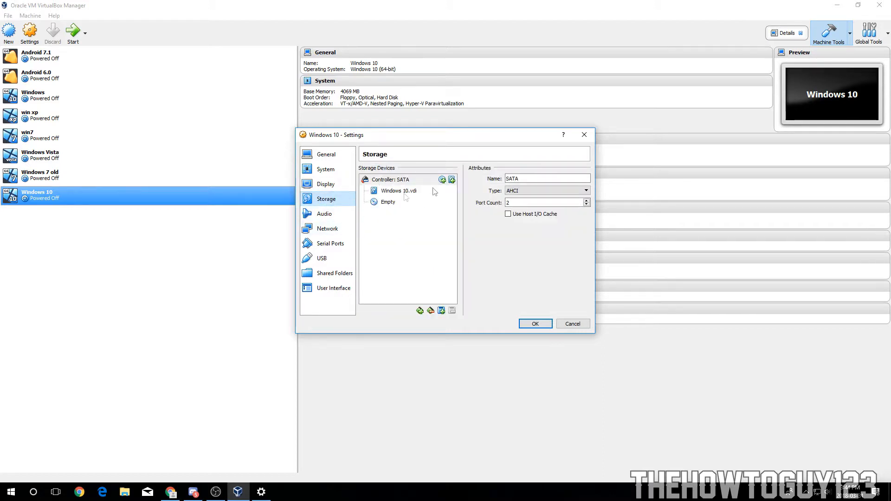
click(333, 215)
click(329, 229)
click(331, 244)
click(332, 262)
click(333, 272)
click(334, 289)
click(530, 323)
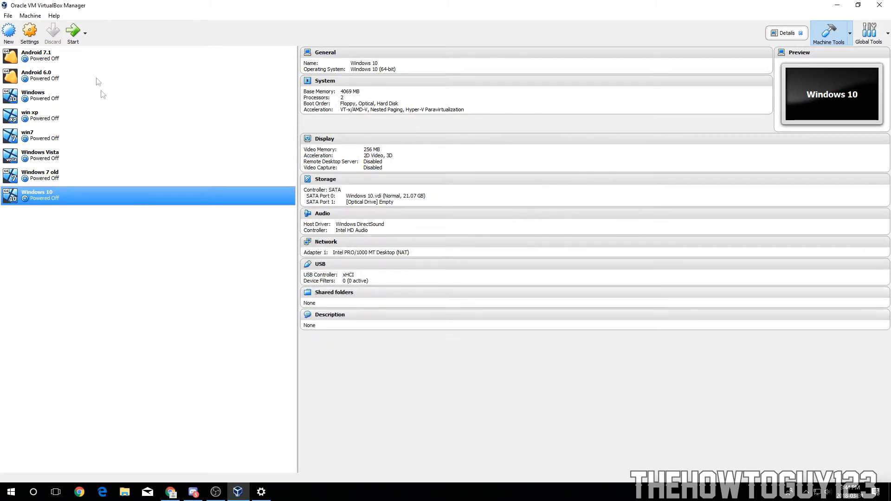
Step: Start the Windows 10 machine and browse the available start-up disk options
click(75, 31)
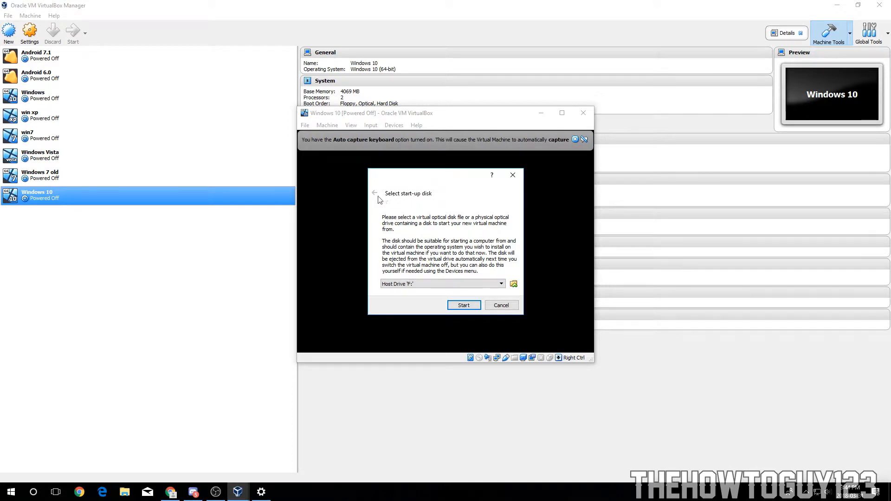
click(402, 285)
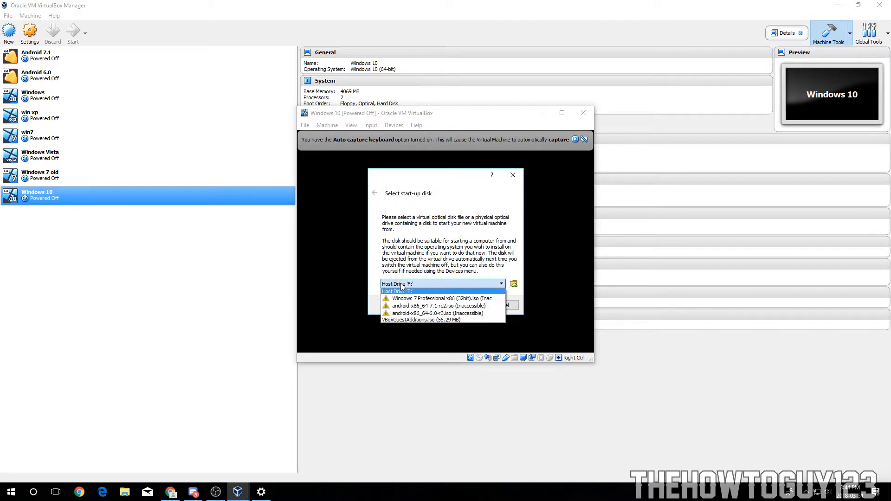
click(523, 282)
click(439, 284)
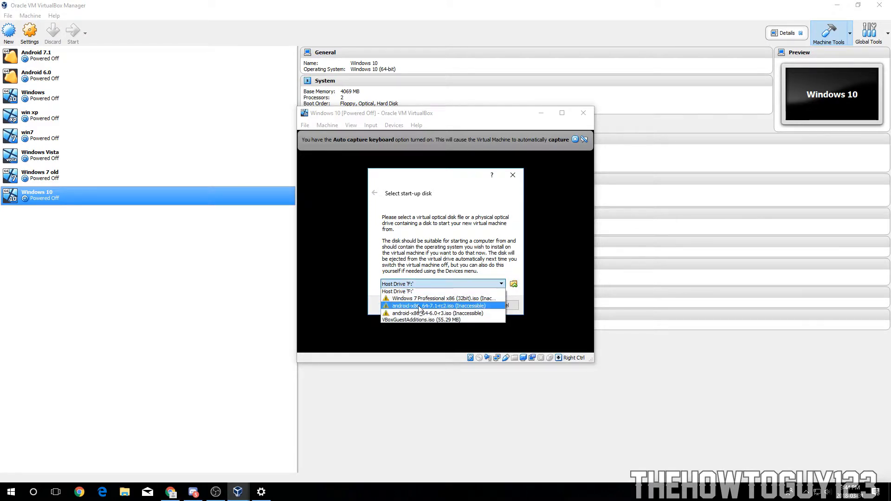
click(431, 281)
click(435, 280)
click(433, 278)
Step: Check the computer's drives under This PC in File Explorer, then close it
click(125, 495)
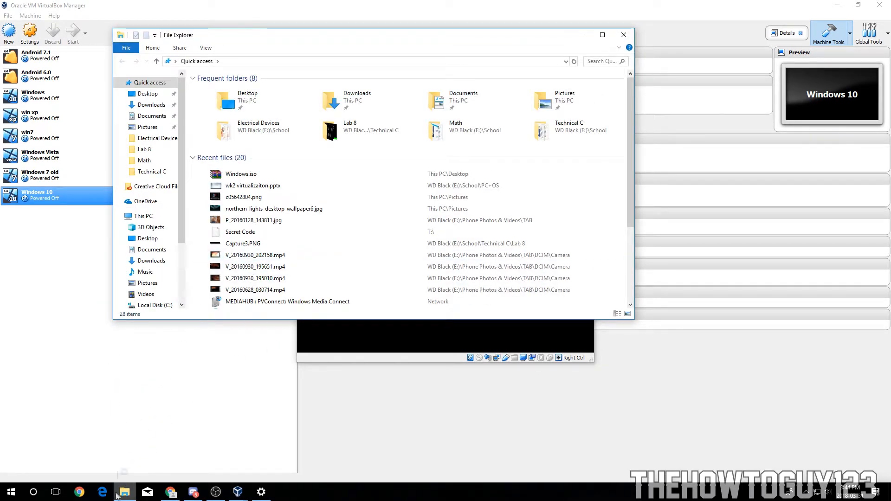
click(147, 219)
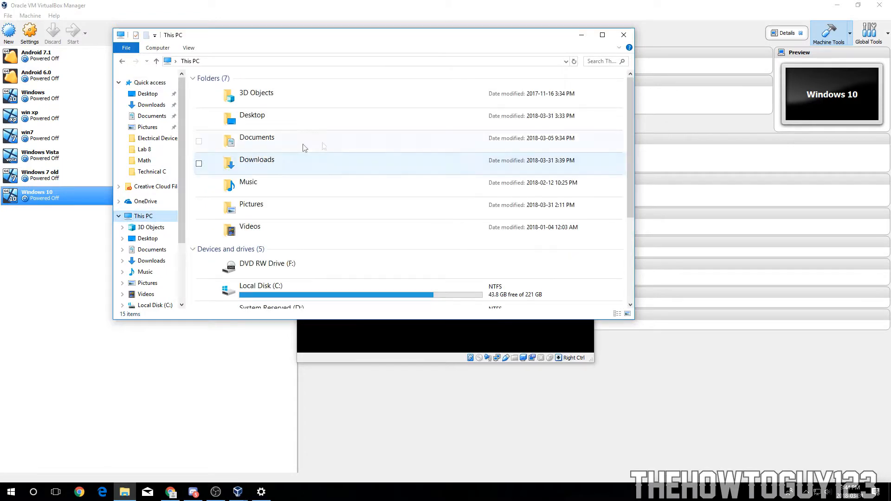
scroll(306, 167, down, 3)
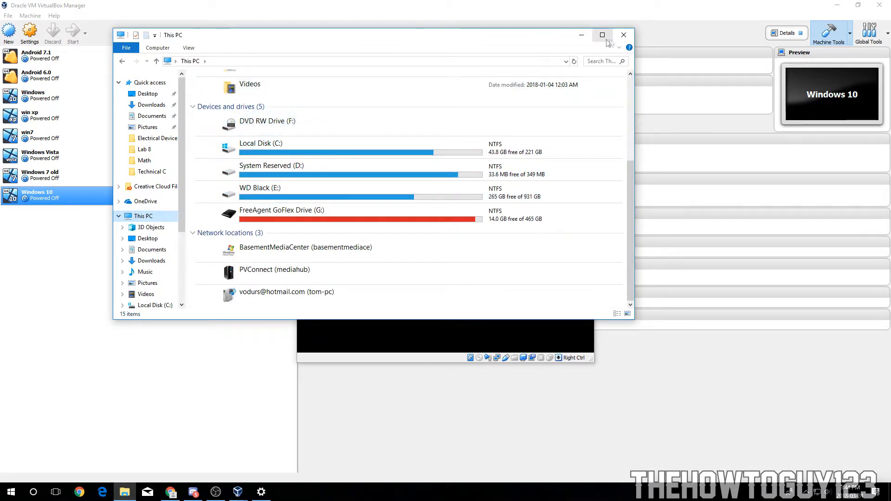
click(624, 34)
Step: Choose Windows.iso from the Desktop as the start-up disk and start the machine
click(416, 282)
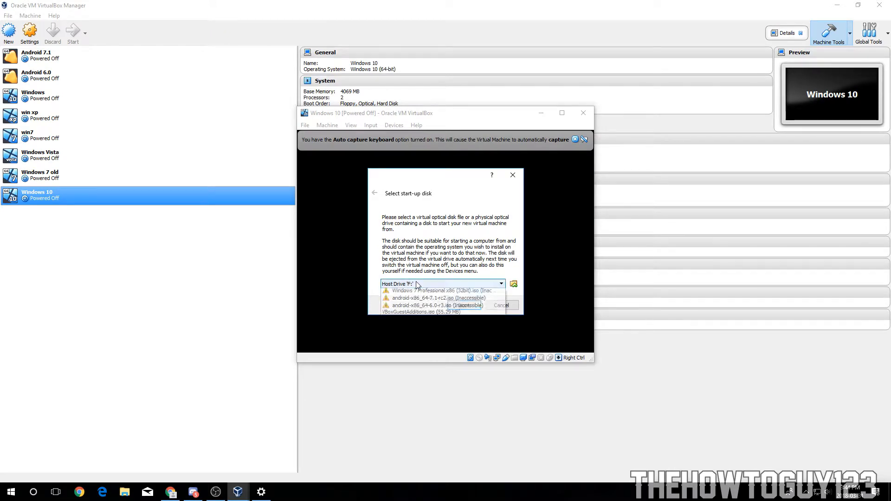
click(416, 283)
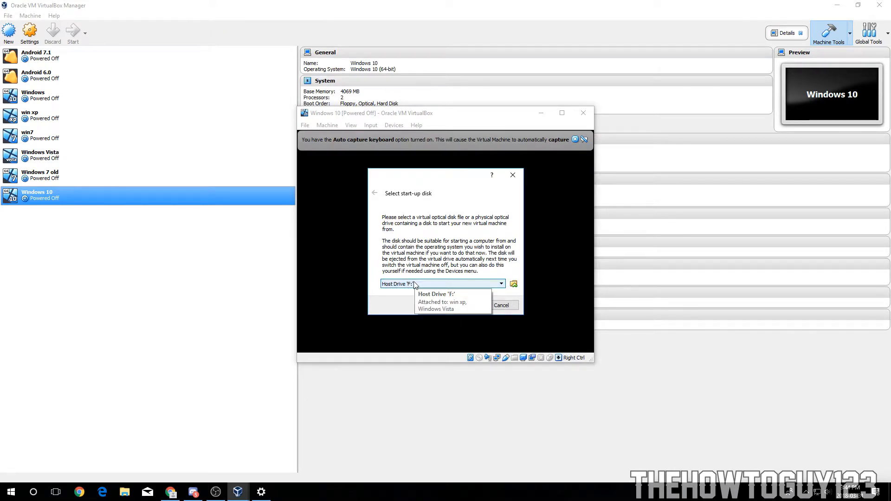
click(514, 284)
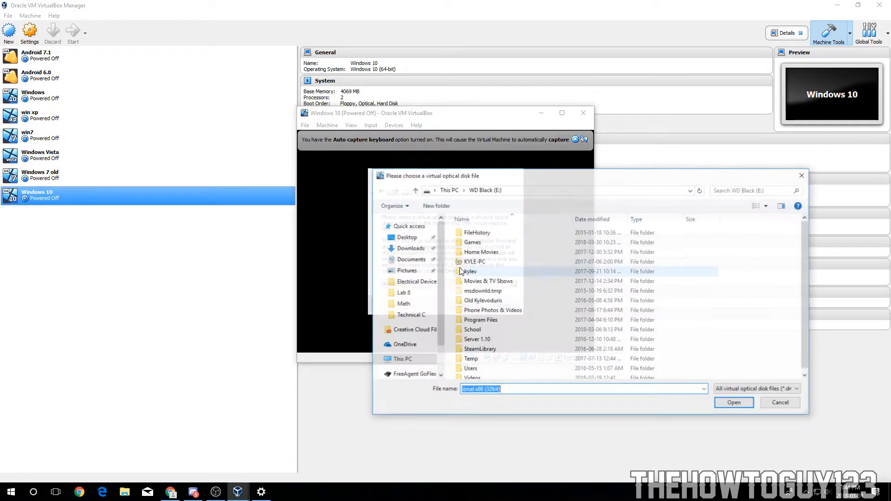
click(405, 285)
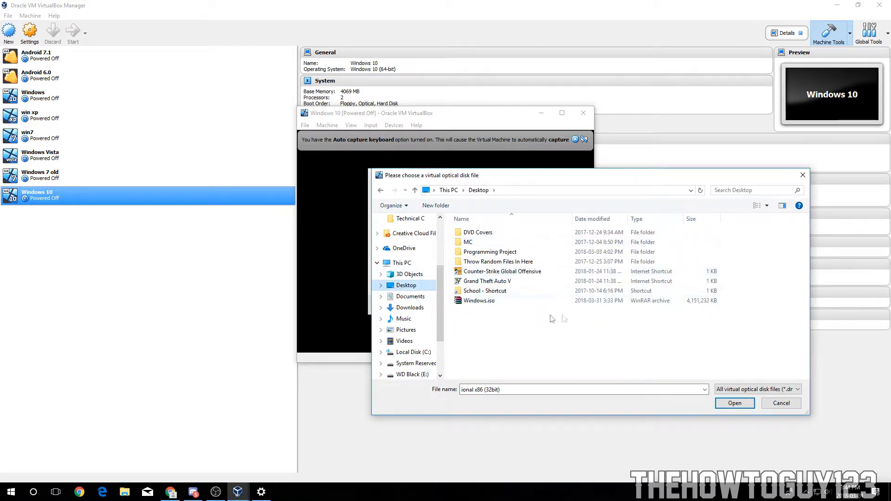
click(474, 305)
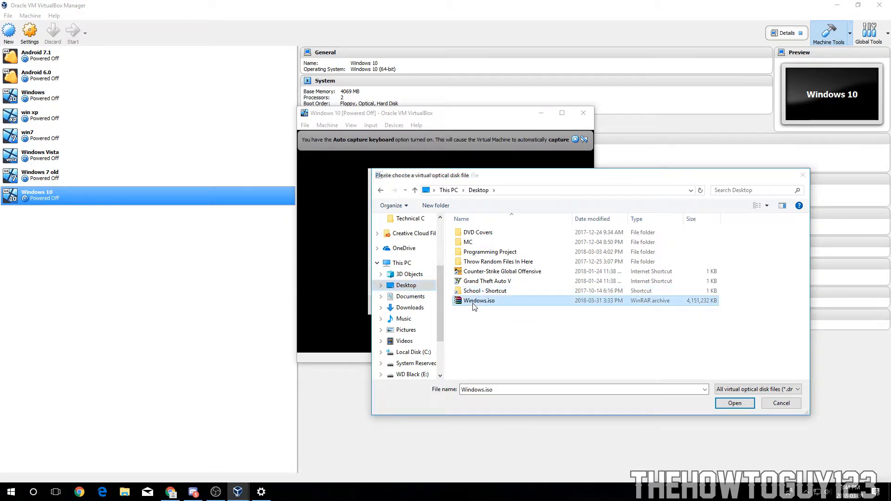
double_click(473, 301)
click(460, 305)
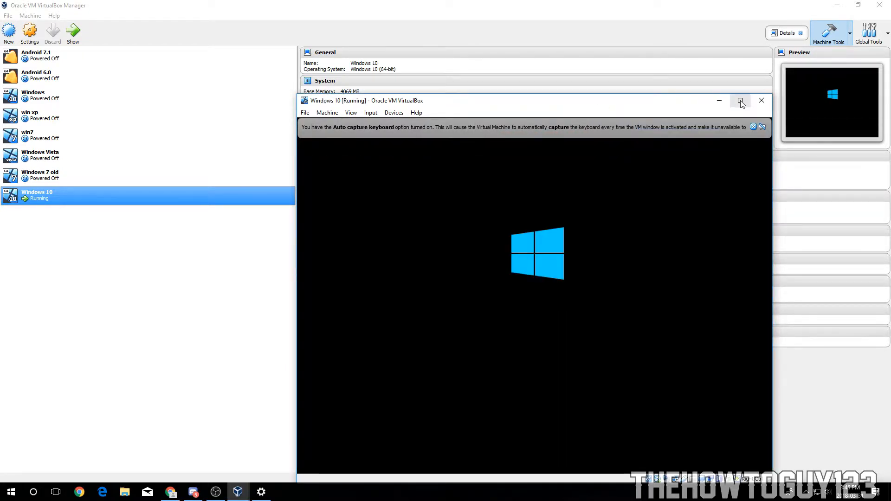
Step: Maximize the VM window, choose the time and currency format and keyboard method in Windows Setup, and continue
click(741, 101)
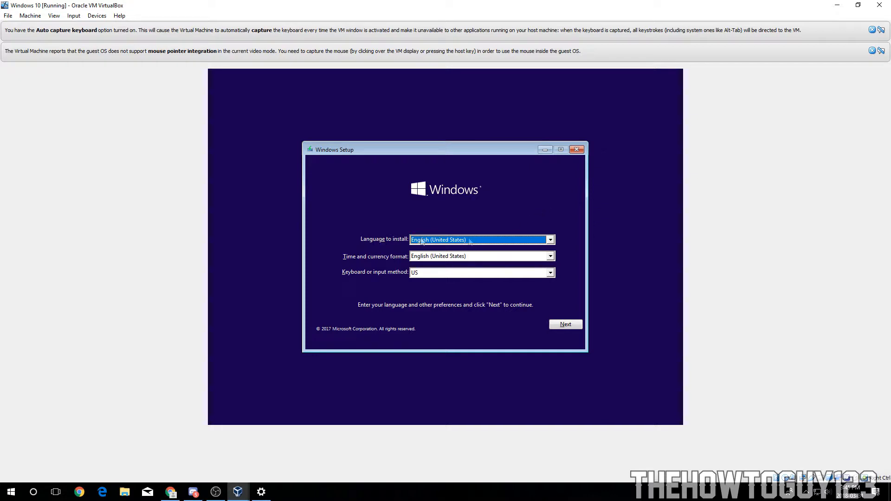
click(526, 256)
text(can)
drag(551, 277, 557, 288)
text(eng)
scroll(473, 292, down, 4)
click(448, 299)
click(551, 273)
click(550, 273)
click(565, 324)
Step: Begin the installation without a product key and select Windows 10 Home as the edition
click(430, 254)
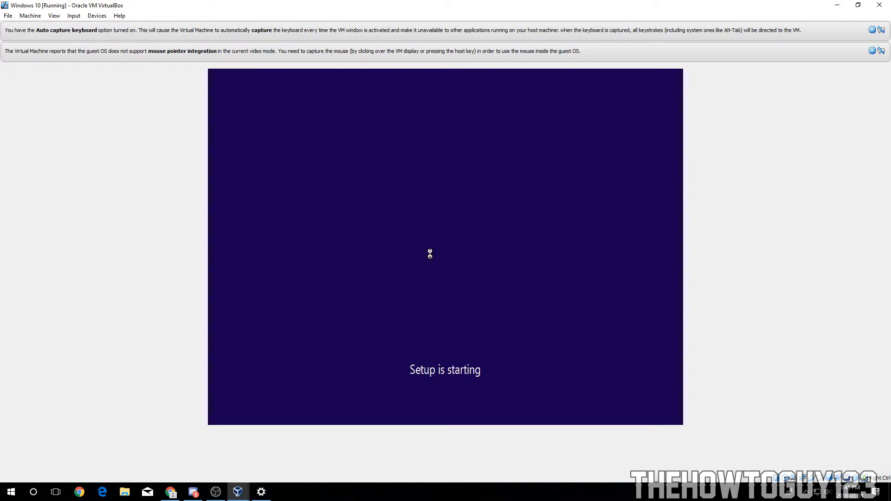
click(469, 326)
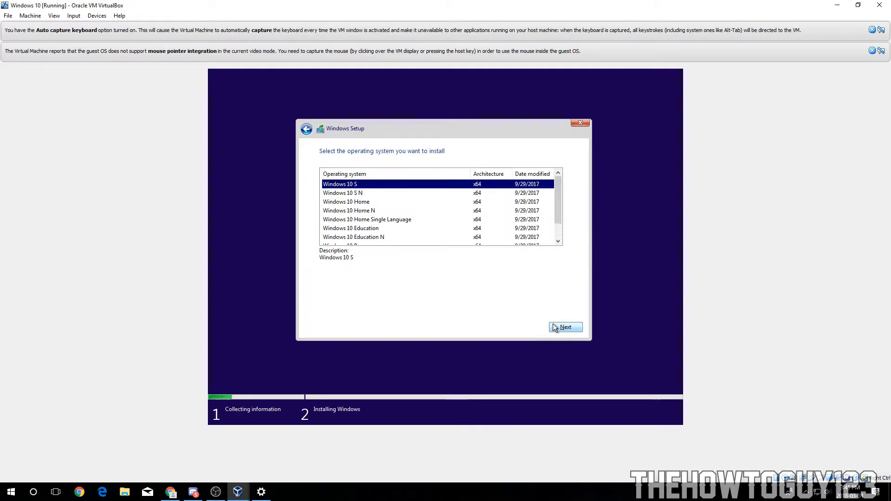
scroll(552, 235, down, 1)
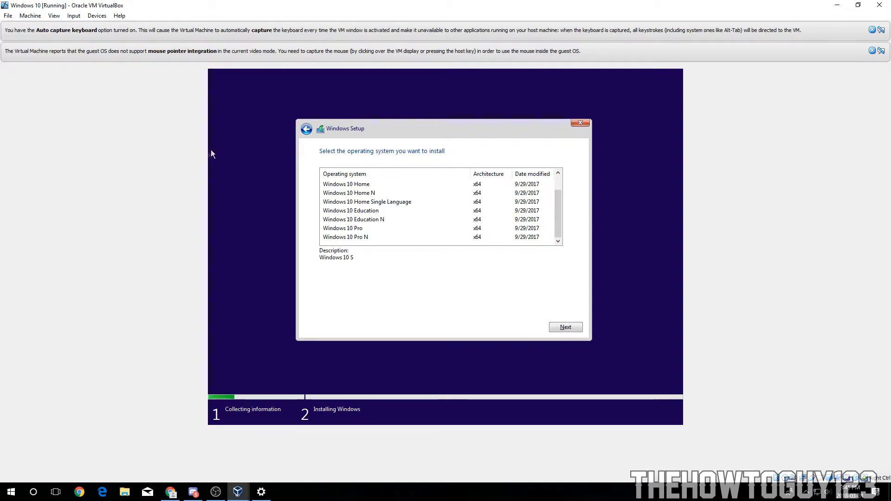
scroll(564, 207, up, 1)
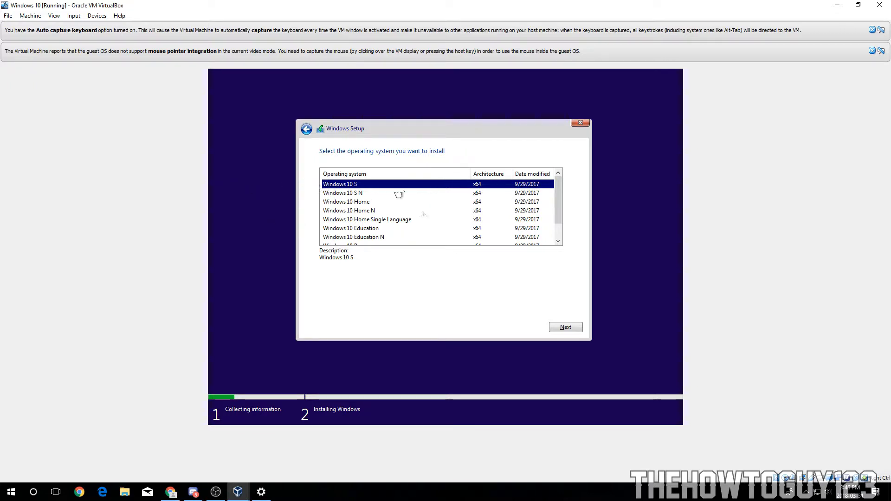
click(342, 204)
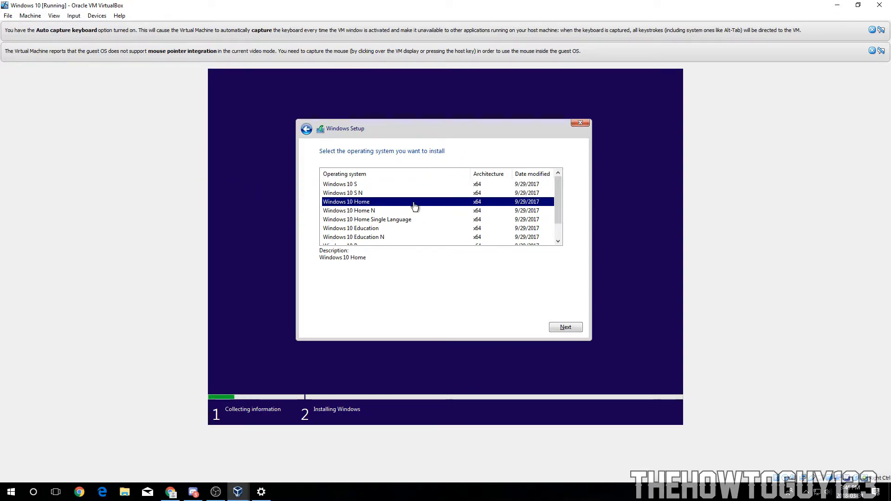
click(565, 328)
Step: Accept the license terms and run a custom install onto Drive 0's unallocated space
click(322, 306)
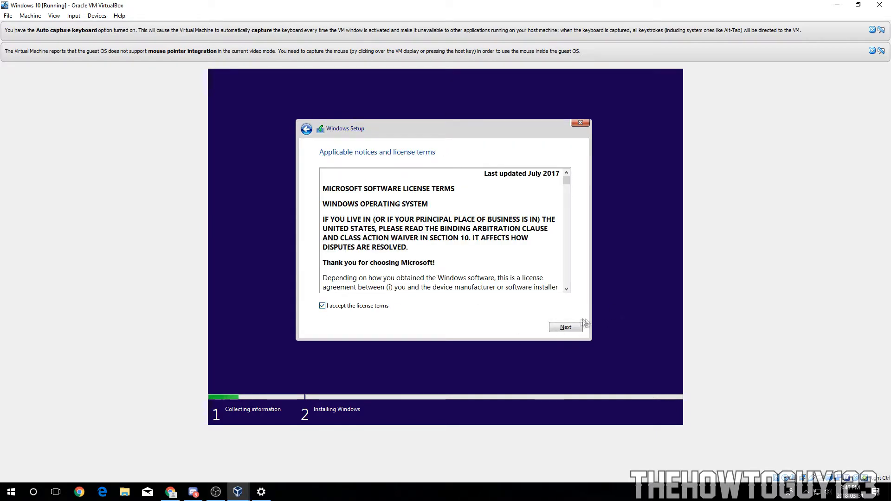
click(566, 327)
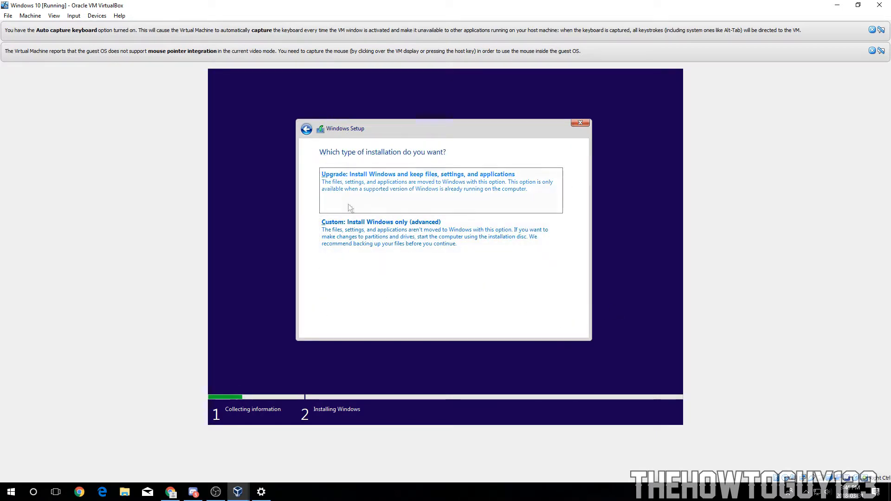
click(368, 237)
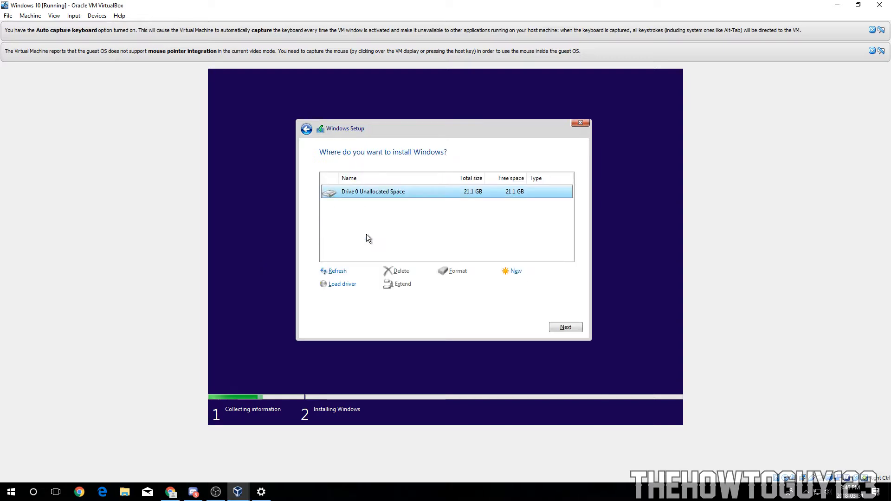
click(563, 327)
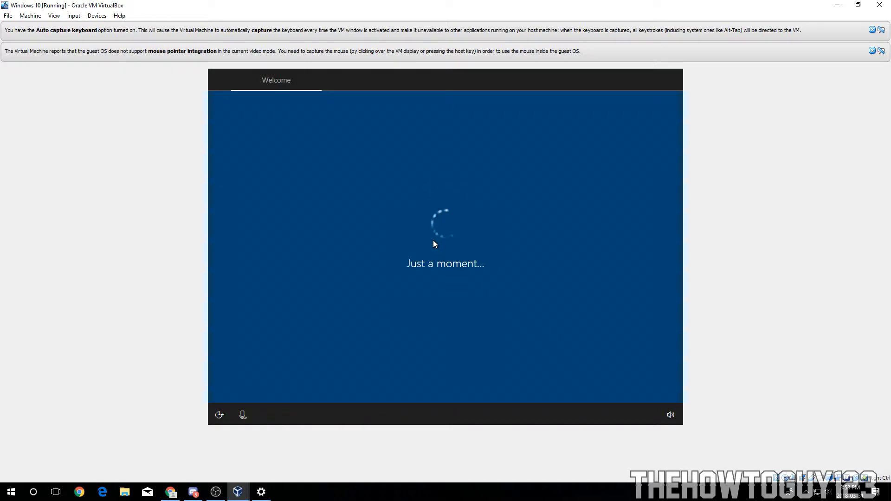
Step: Confirm the region and keyboard layout and skip adding a second keyboard layout
click(631, 380)
click(626, 378)
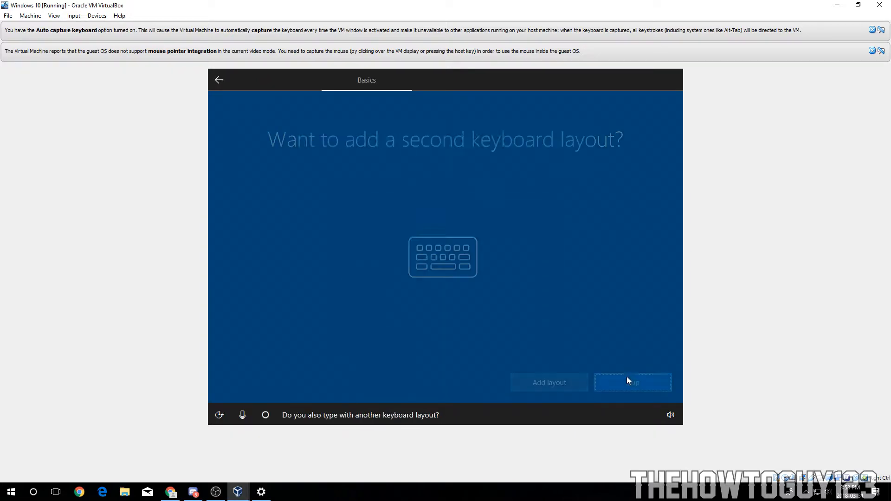
click(628, 381)
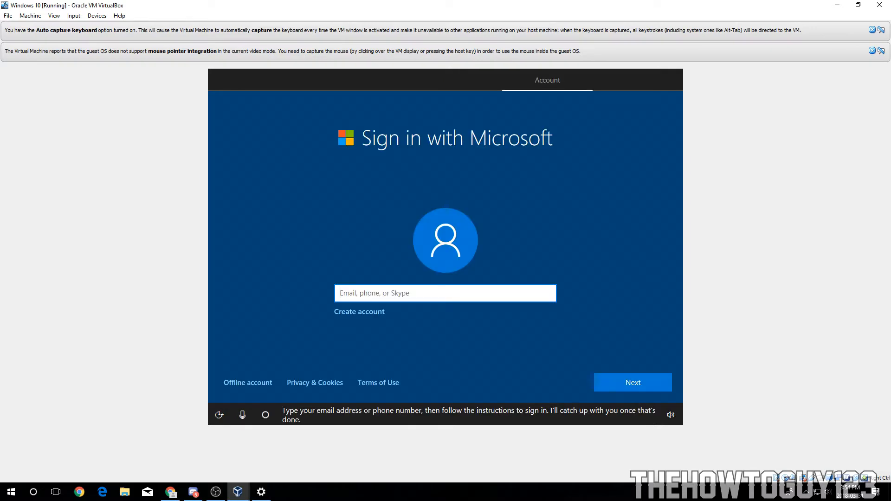
Step: Choose an offline account instead of Microsoft sign-in and enter the local user name
click(261, 383)
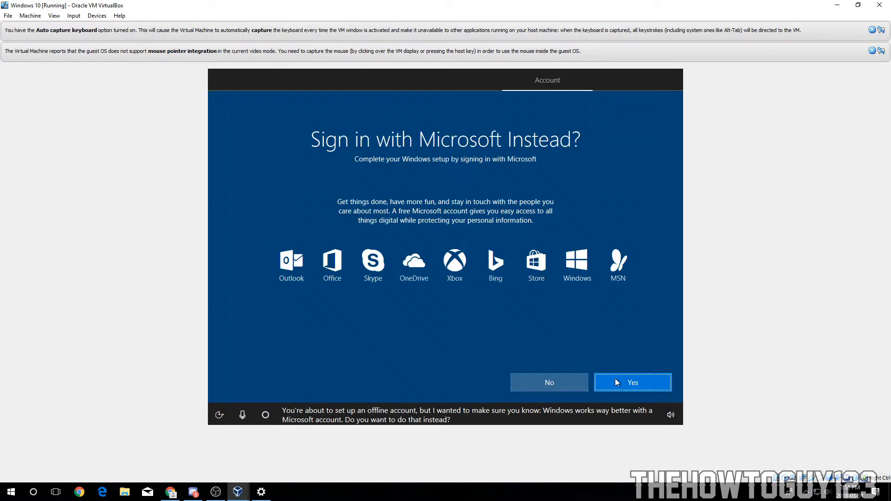
click(616, 380)
click(253, 383)
click(550, 381)
text(TheHowToGuy123)
click(635, 383)
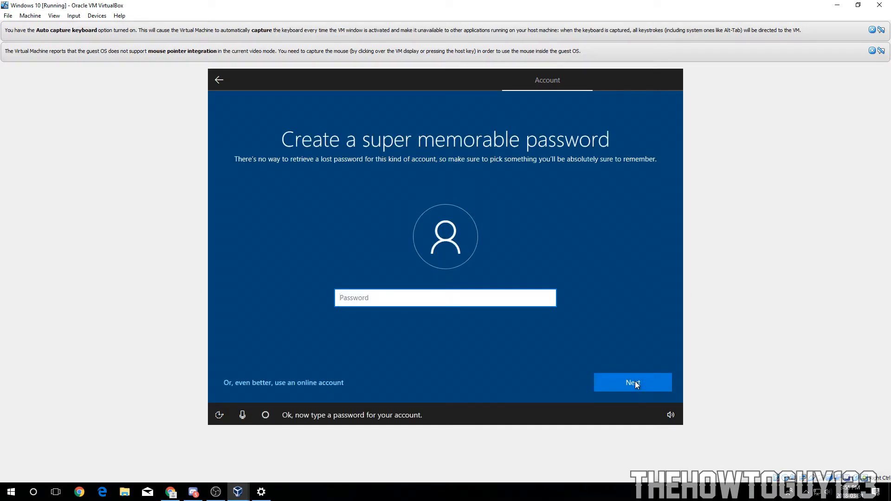
Step: Enter and confirm the local account password
text(•••••••)
key(Return)
text(•••••••)
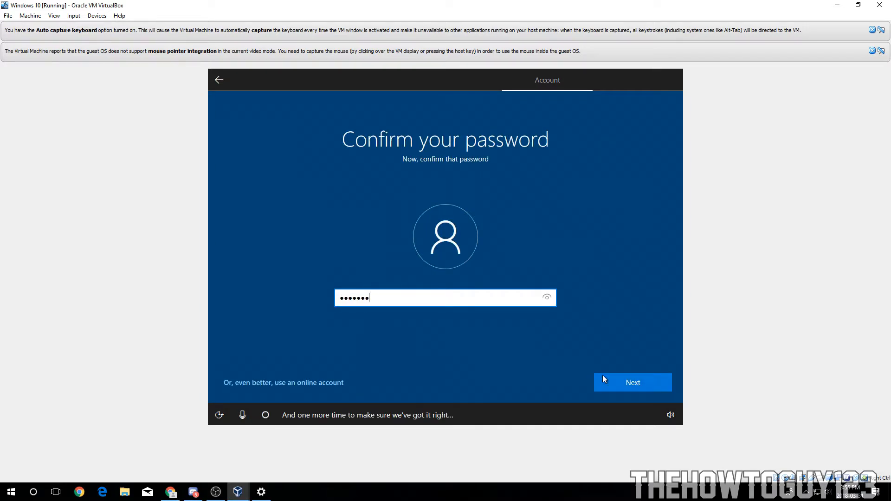
click(603, 380)
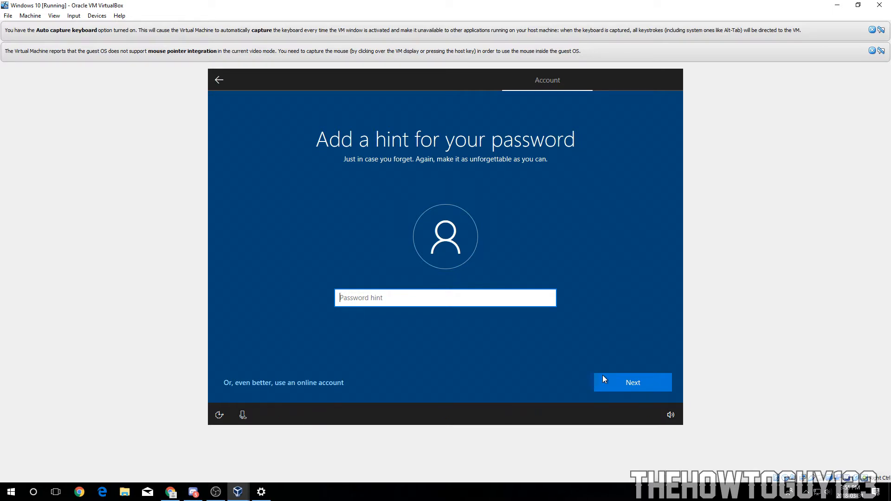
Step: Set the password hint to "pretty obvious" and decline the Cortana prompt
text(pretty obvious)
click(602, 376)
click(563, 385)
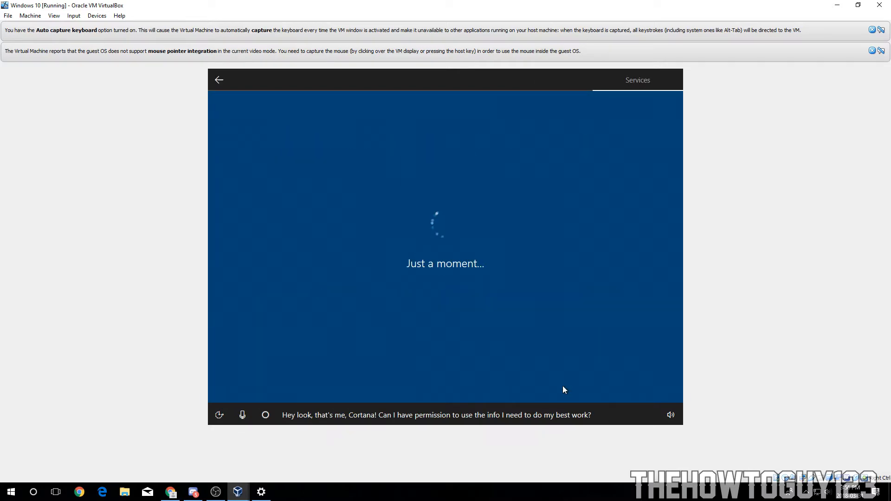
Step: Turn off location, relevant ads, speech recognition and tailored experiences, set diagnostics to Basic, and accept
click(247, 239)
click(250, 288)
click(252, 326)
click(478, 289)
click(473, 237)
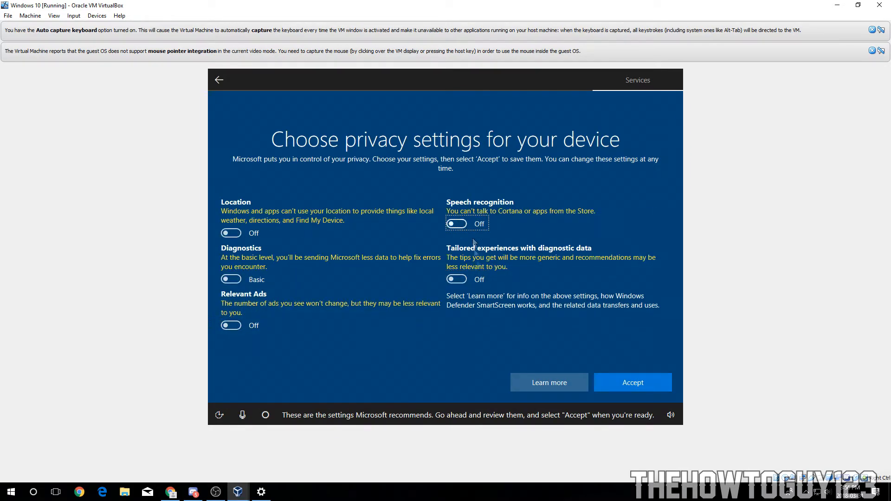
click(607, 386)
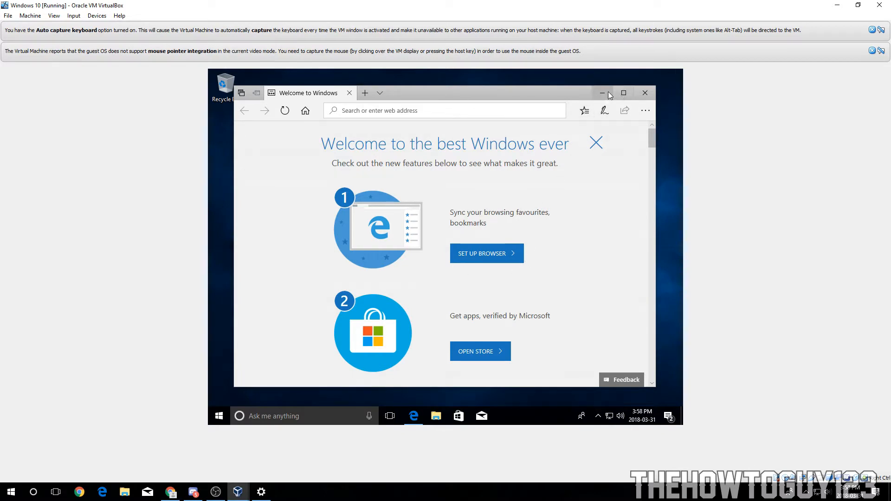
Step: Close the browser welcome window, release the keyboard from the virtual machine, and insert the Guest Additions CD image
click(646, 93)
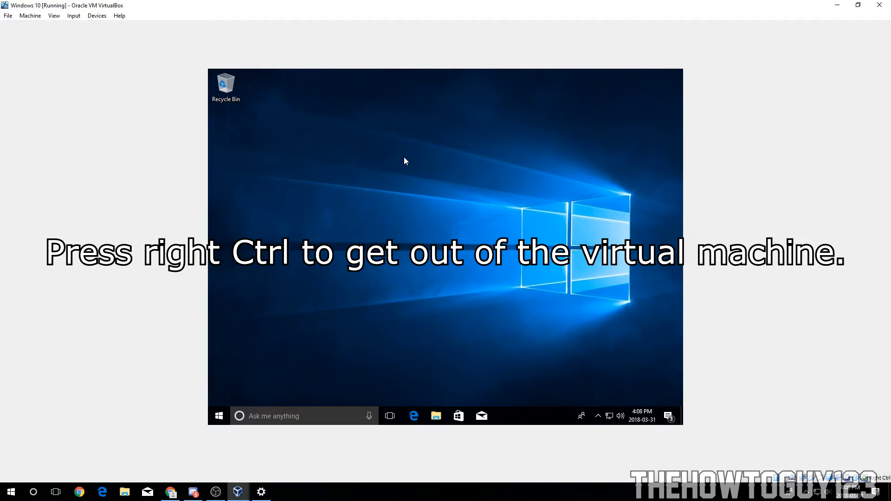
key(Control_R)
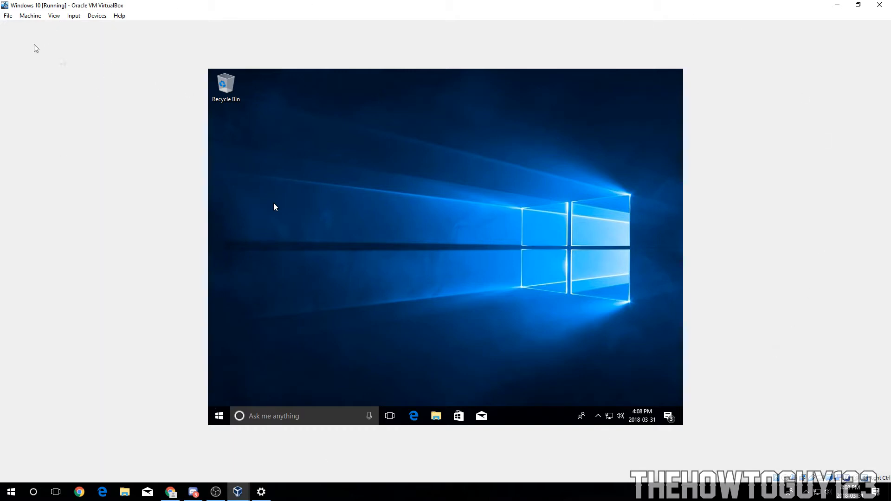
click(95, 16)
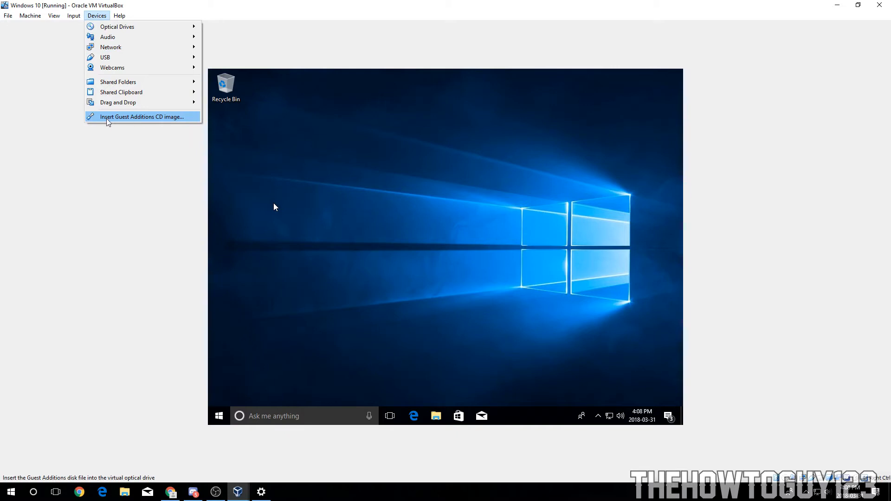
click(160, 120)
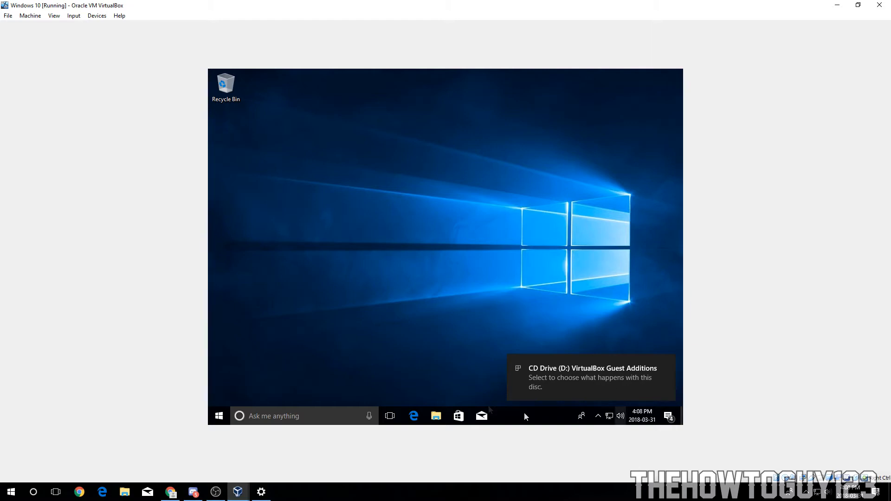
Step: Run VBoxWindowsAdditions.exe from the inserted disc and allow it to make changes
click(546, 389)
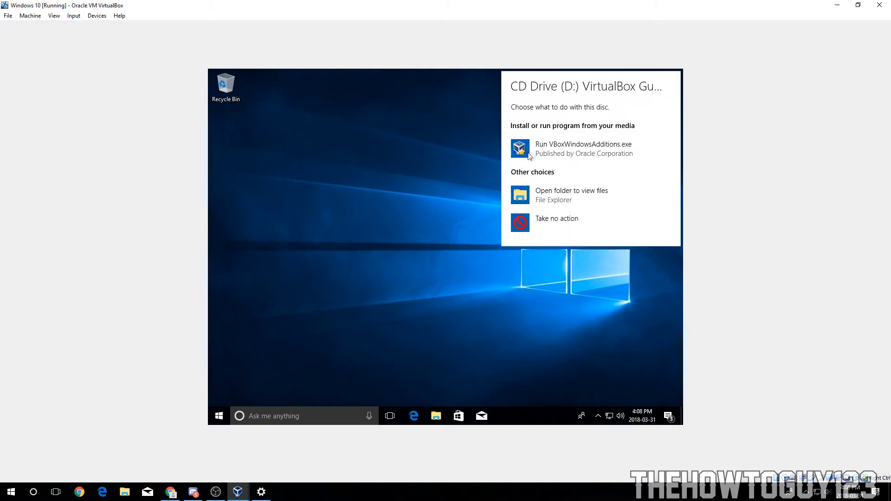
click(617, 147)
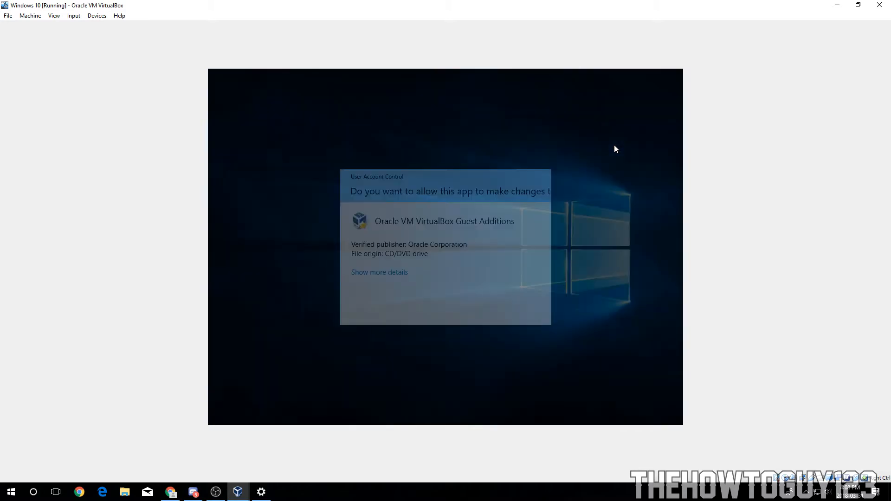
click(388, 306)
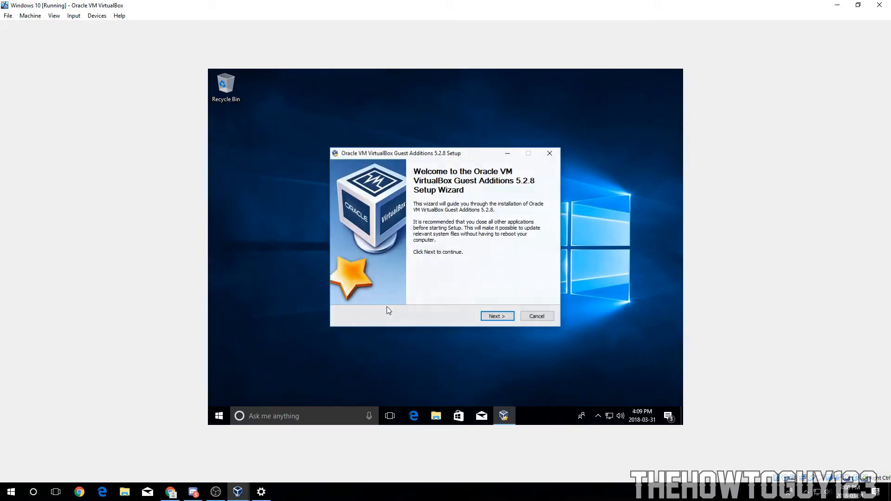
Step: Install Guest Additions 5.2.8 to the default destination folder and finish with Reboot now
click(493, 316)
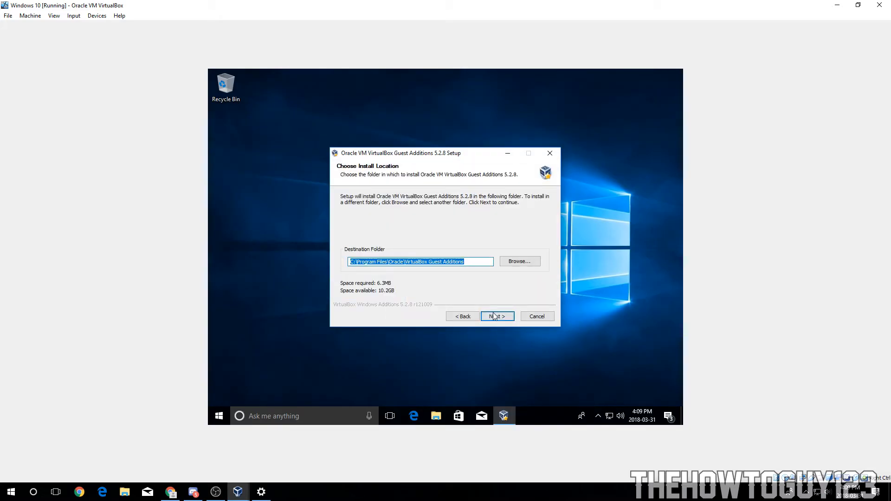
click(495, 317)
click(496, 316)
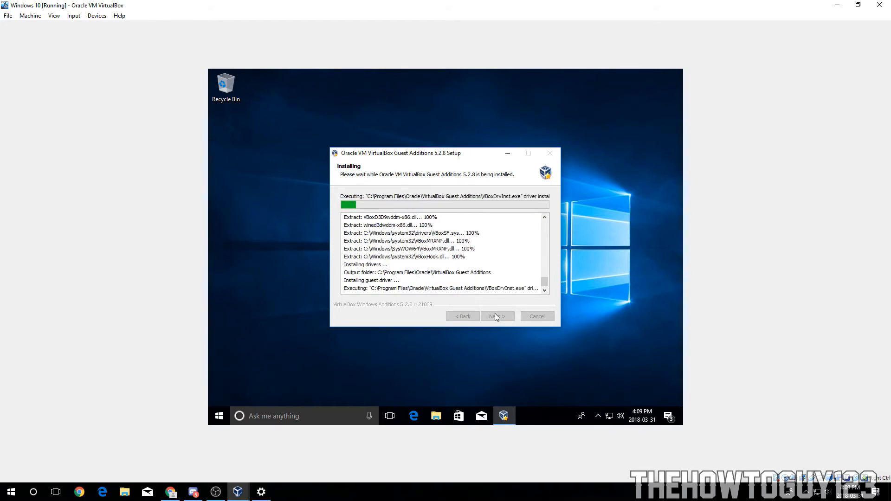
click(488, 242)
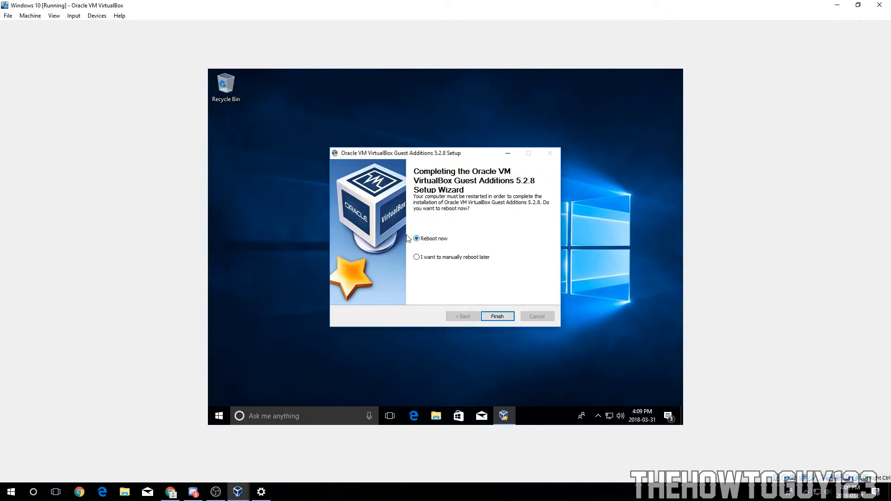
click(498, 318)
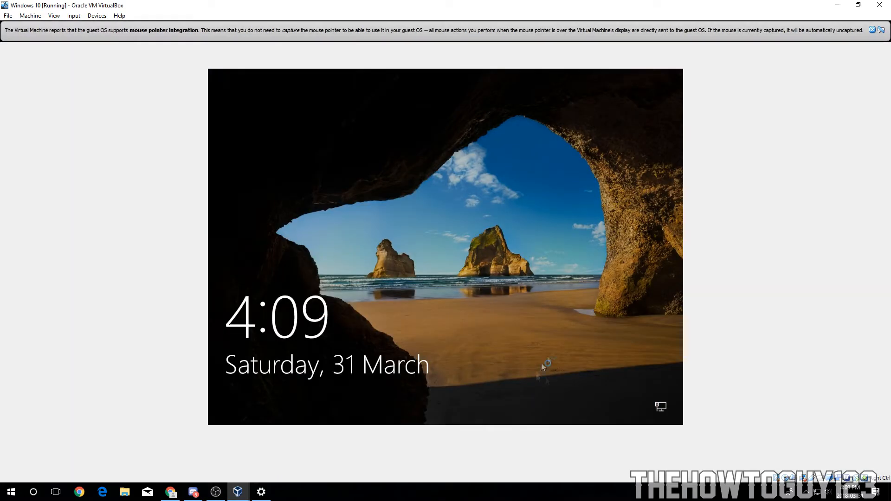
Step: Dismiss the mouse integration notice and switch the virtual machine window to full-screen mode
click(872, 30)
click(355, 394)
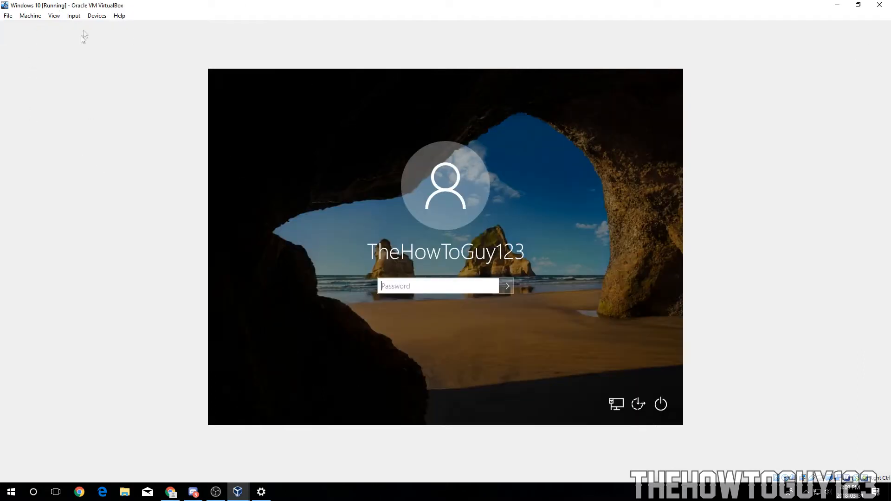
click(58, 18)
click(63, 28)
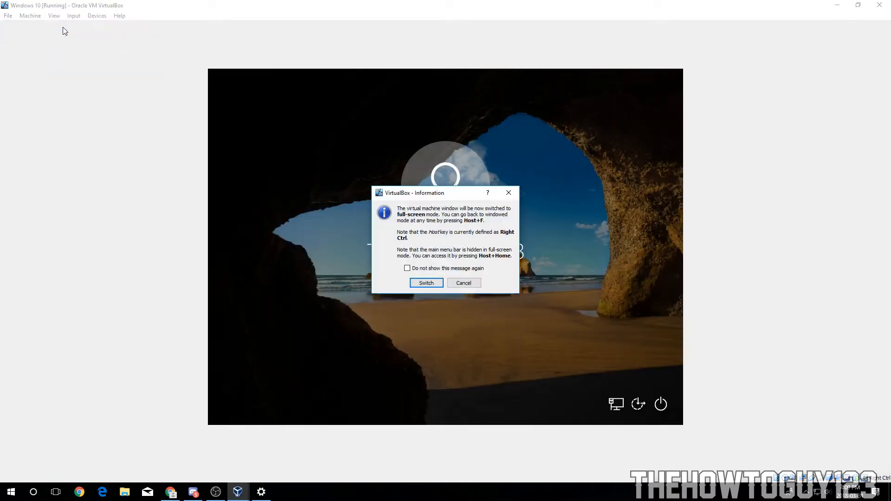
click(424, 285)
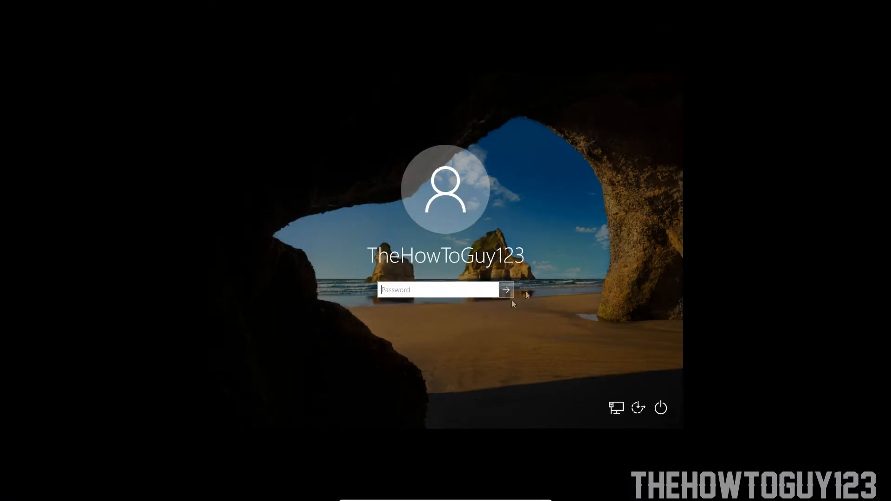
Step: Enter the local account password to sign in to Windows
text(*********)
key(Return)
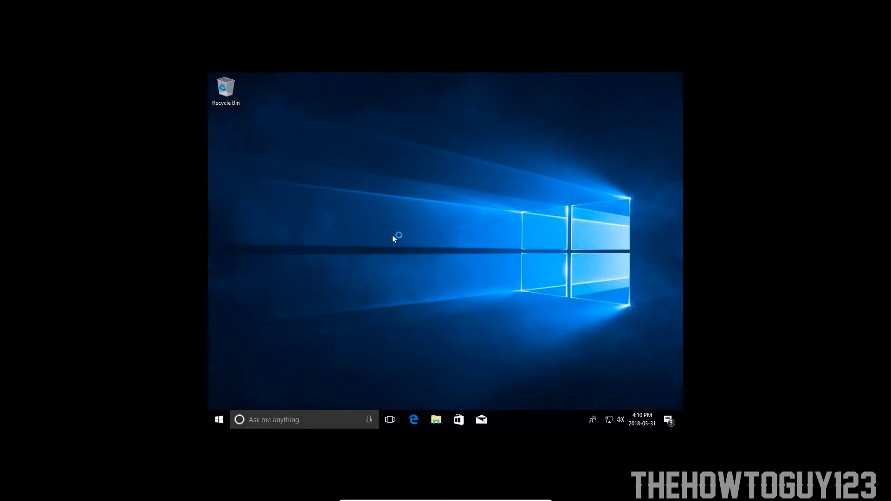
right_click(392, 235)
click(415, 315)
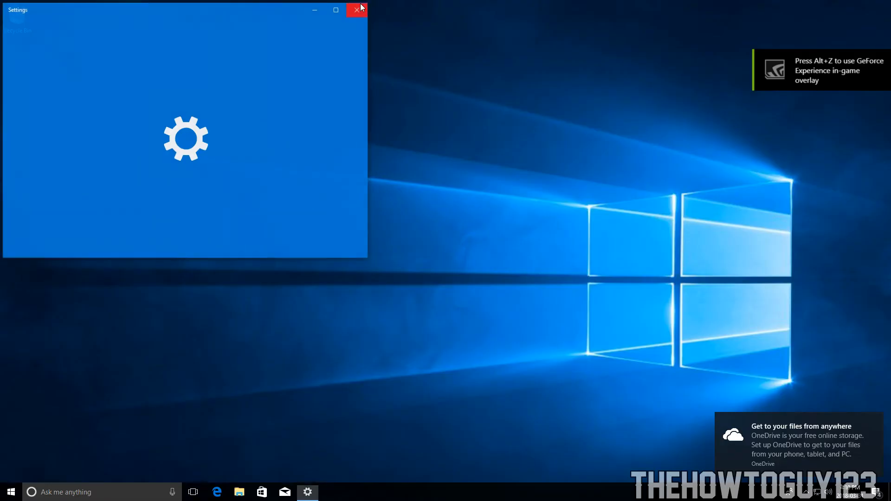
click(362, 7)
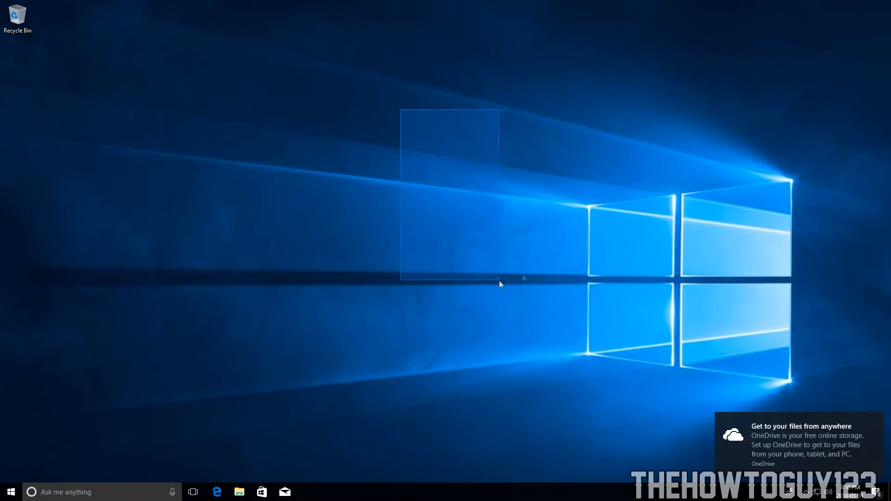
drag(403, 113, 380, 102)
drag(161, 34, 708, 288)
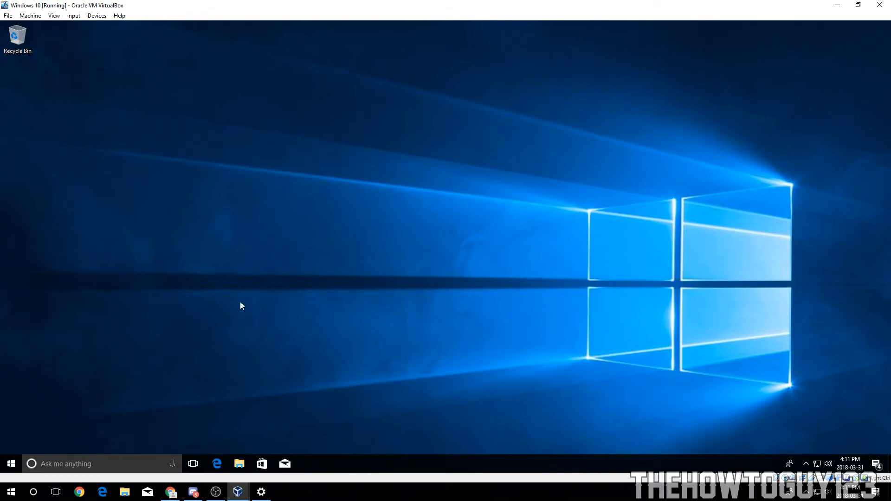
drag(358, 114, 640, 325)
Step: Open the System About page in Settings to review the device and Windows specifications
click(12, 464)
click(12, 425)
click(89, 140)
click(341, 29)
click(76, 324)
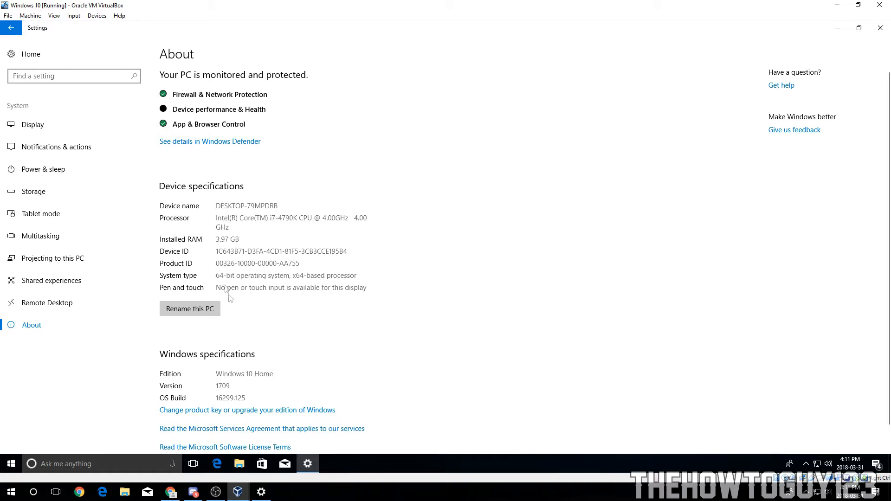
Step: Examine the drives listed under This PC in File Explorer, then close File Explorer and Settings
click(239, 464)
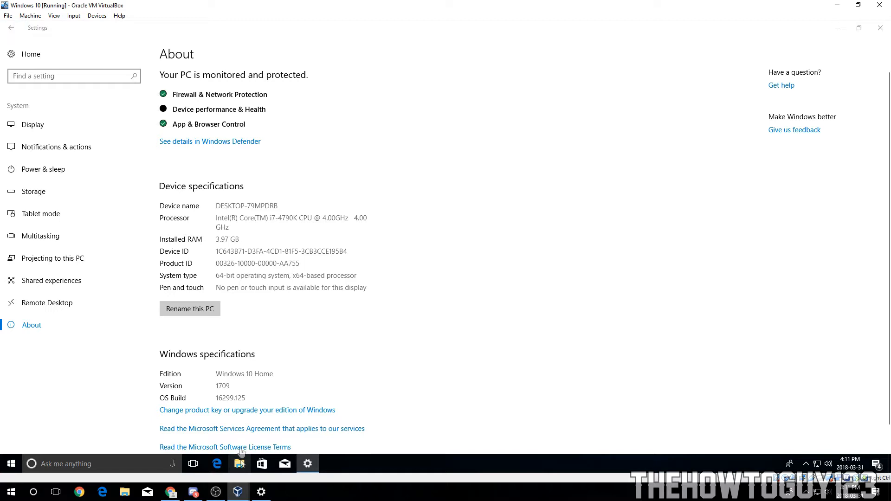
click(219, 245)
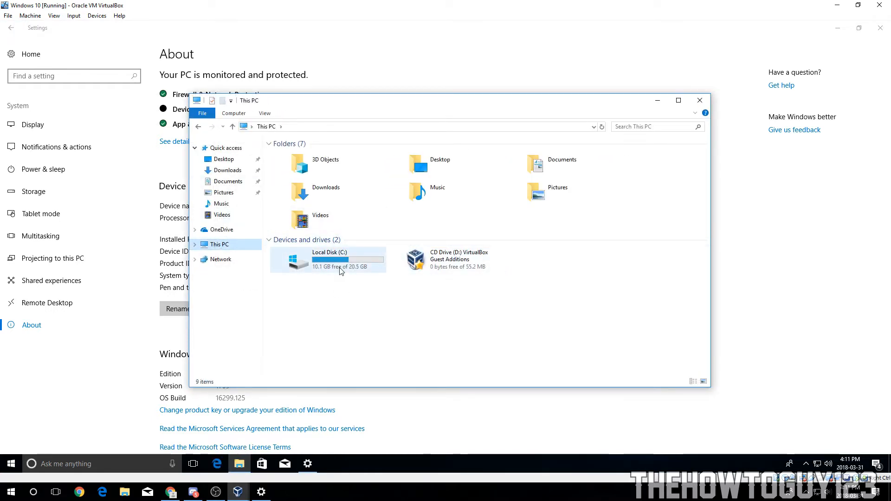
double_click(362, 259)
click(266, 126)
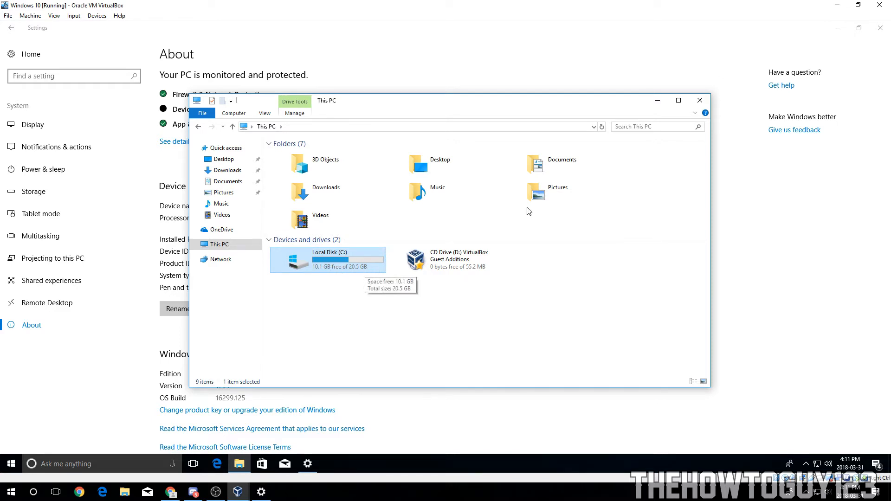
click(700, 100)
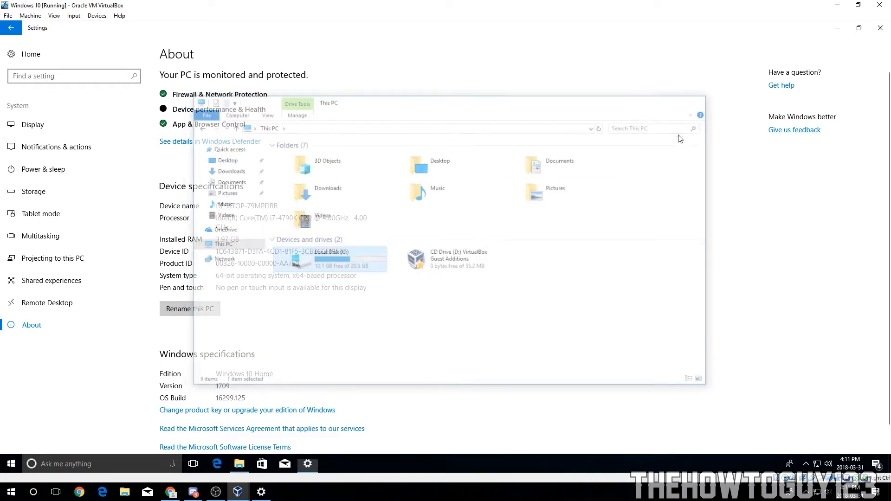
click(881, 28)
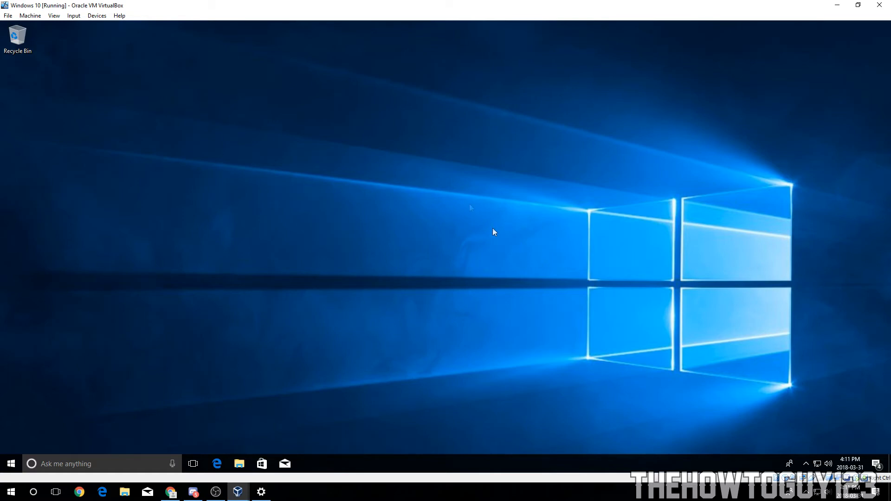
Step: Minimize the virtual machine window and inspect the images inside the host's "shared folder"
drag(160, 4, 532, 18)
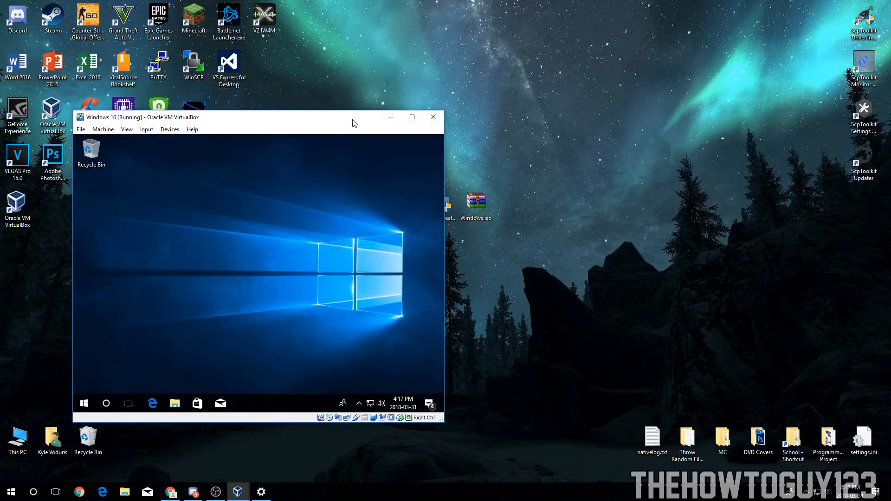
click(396, 111)
click(369, 204)
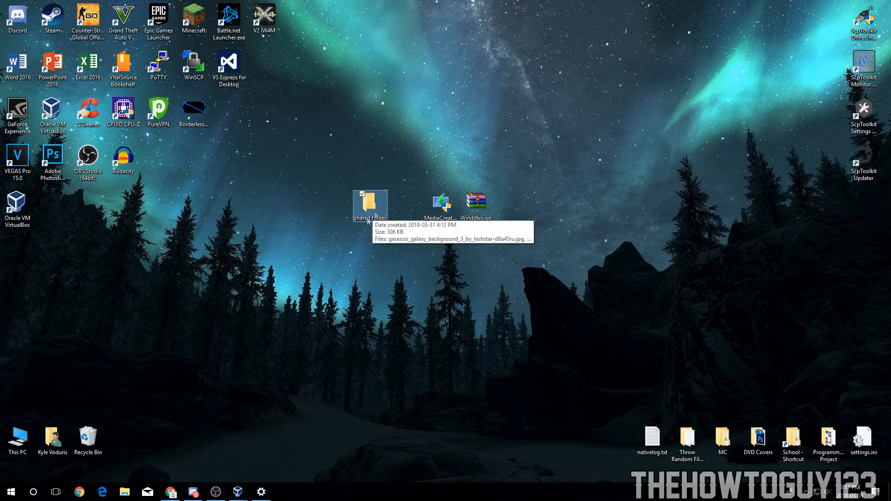
drag(377, 210, 373, 207)
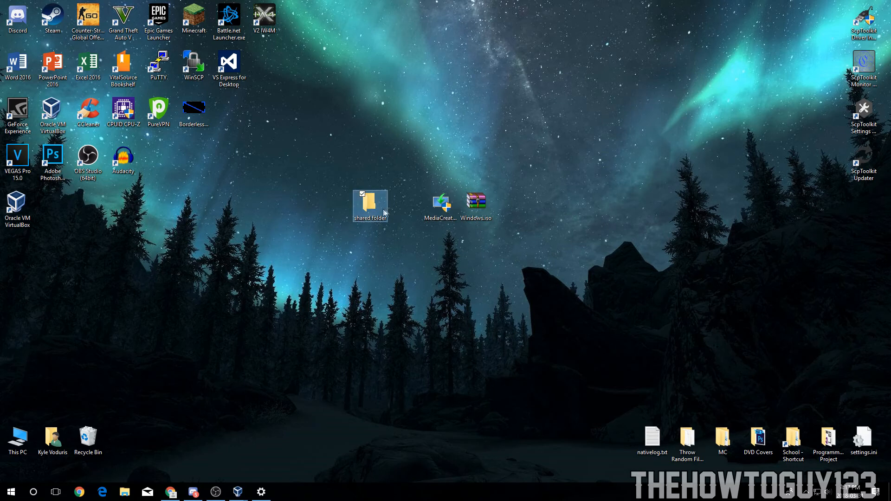
double_click(370, 204)
drag(432, 134, 488, 139)
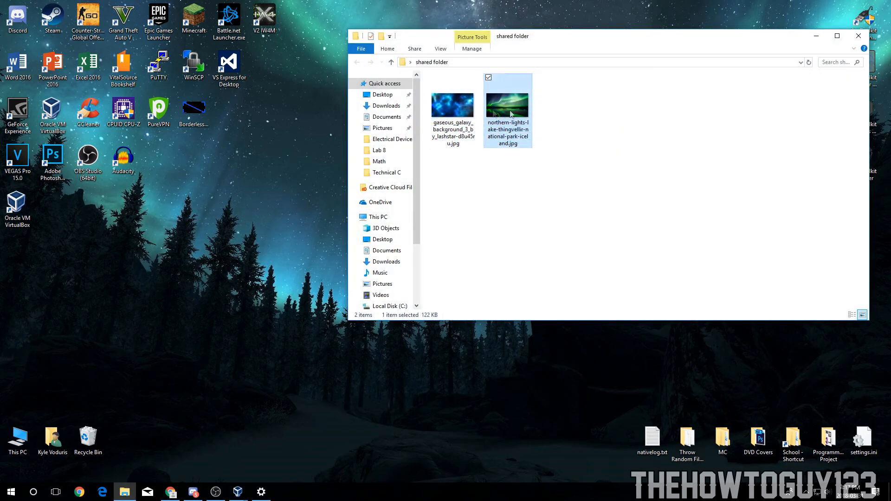
click(858, 37)
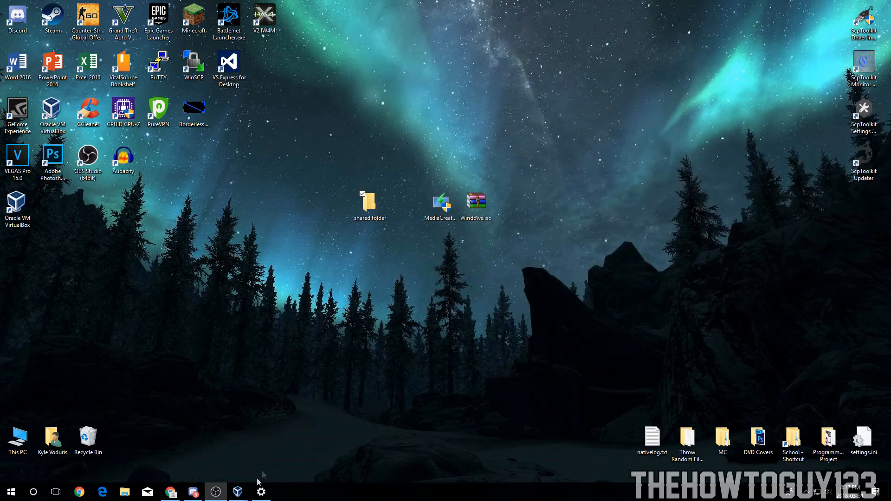
drag(410, 157, 377, 221)
Step: Restore the virtual machine window and open its Shared Folders settings to add a new share
mouse_move(237, 492)
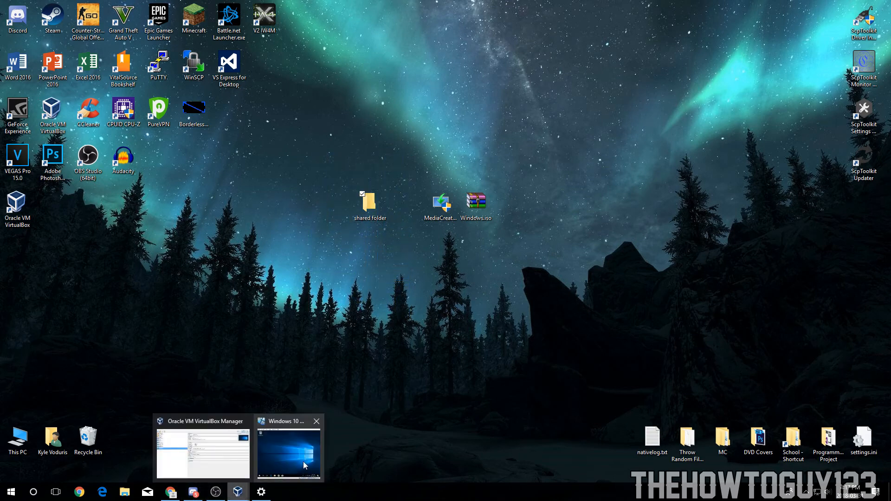
click(244, 449)
click(412, 117)
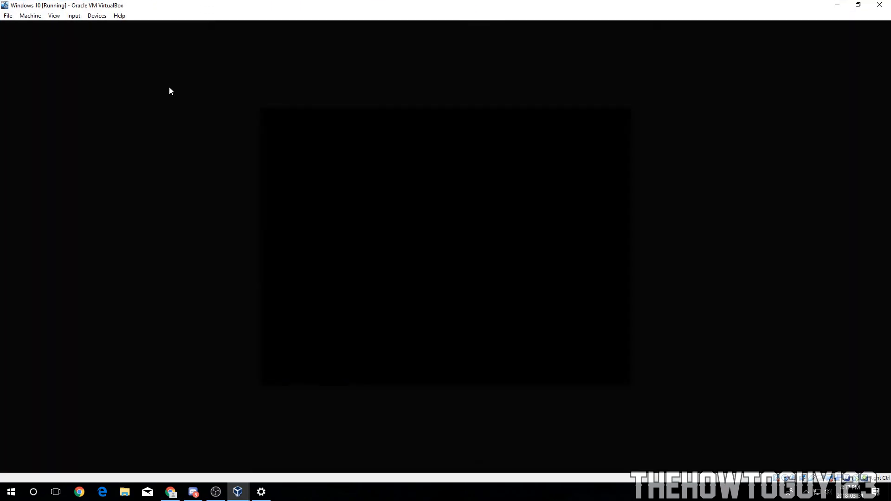
click(97, 16)
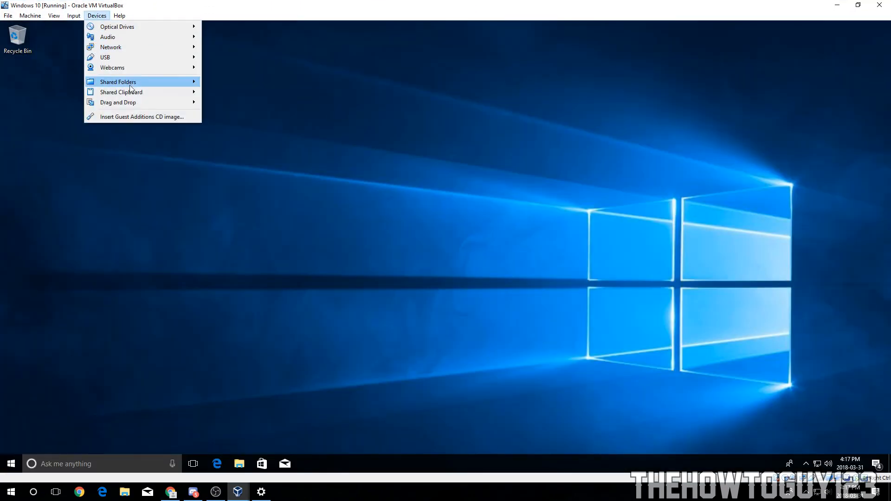
mouse_move(121, 81)
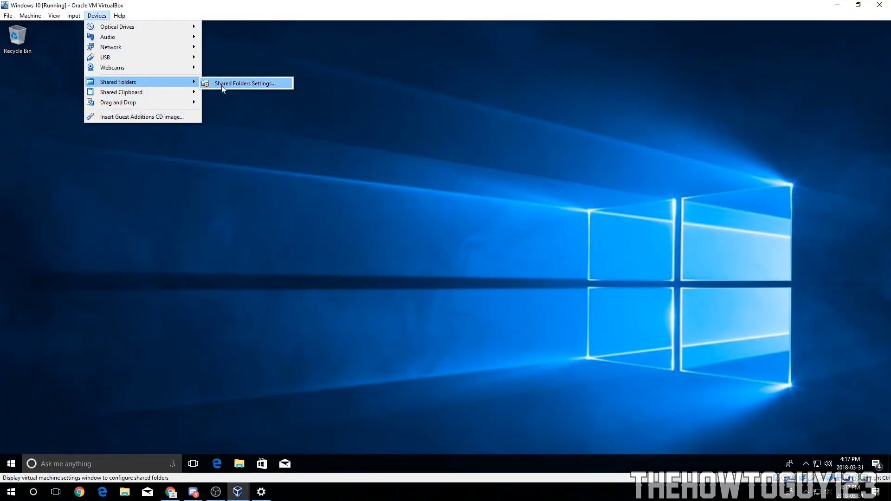
click(258, 85)
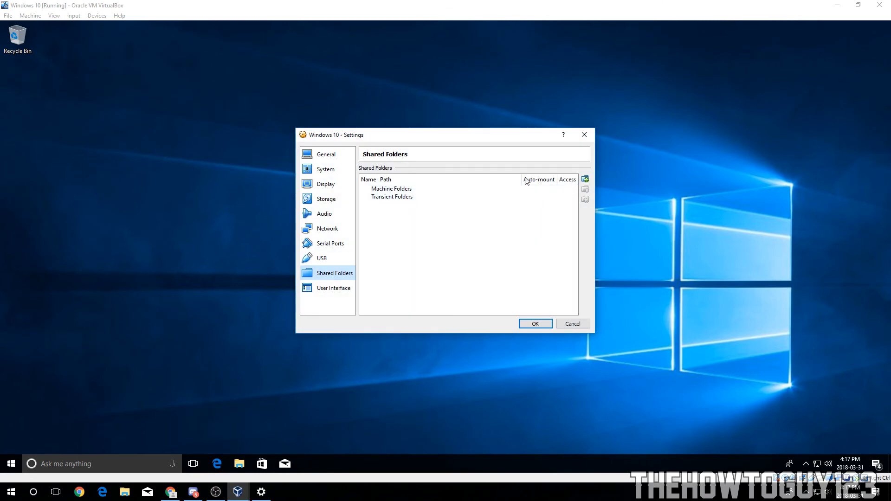
click(585, 181)
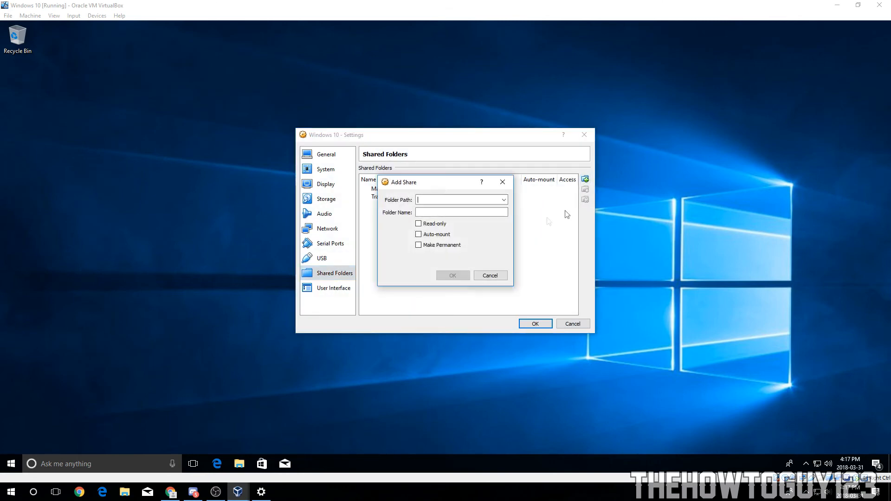
Step: Add the host Desktop's "shared folder" as a permanent share named shared_folder and save the settings
click(504, 200)
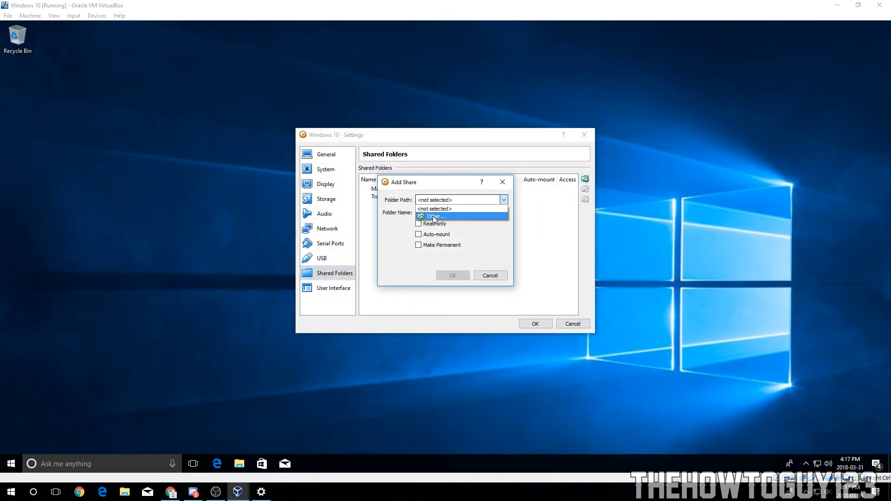
click(434, 217)
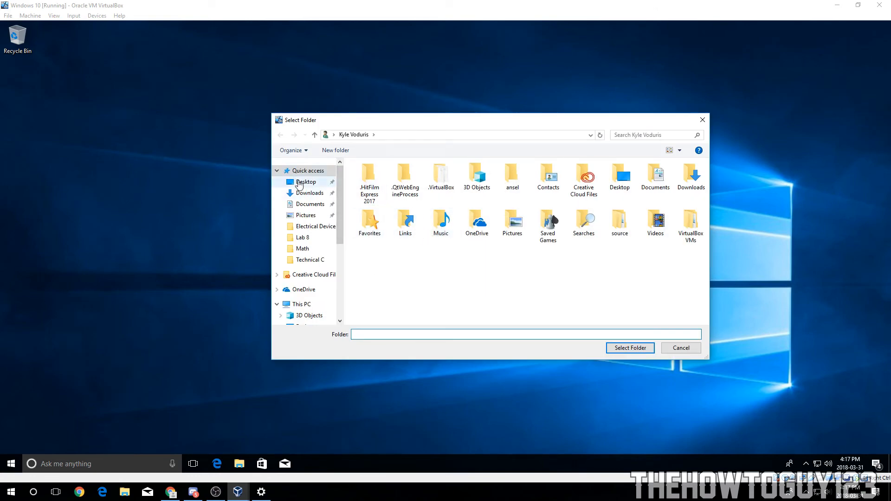
click(298, 183)
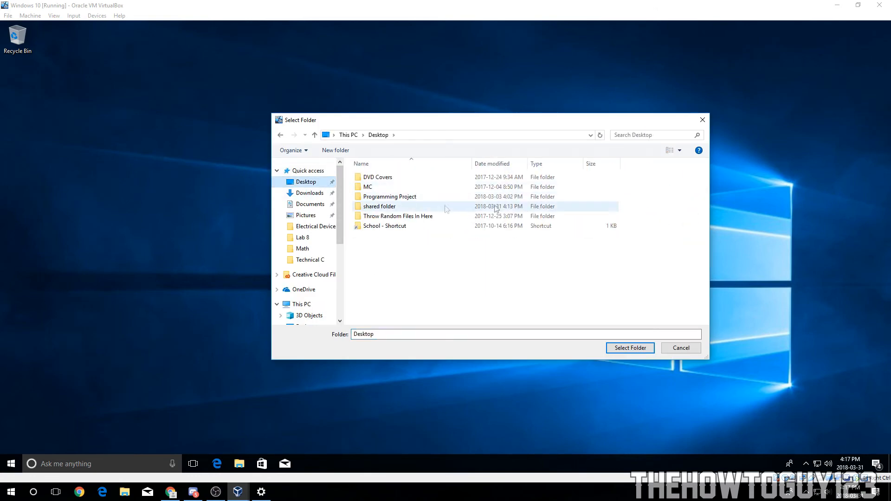
double_click(374, 206)
click(622, 350)
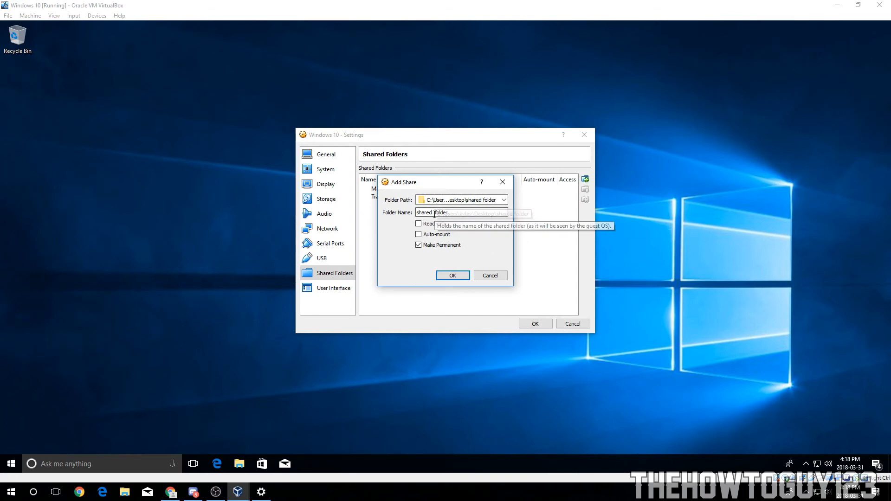
click(443, 276)
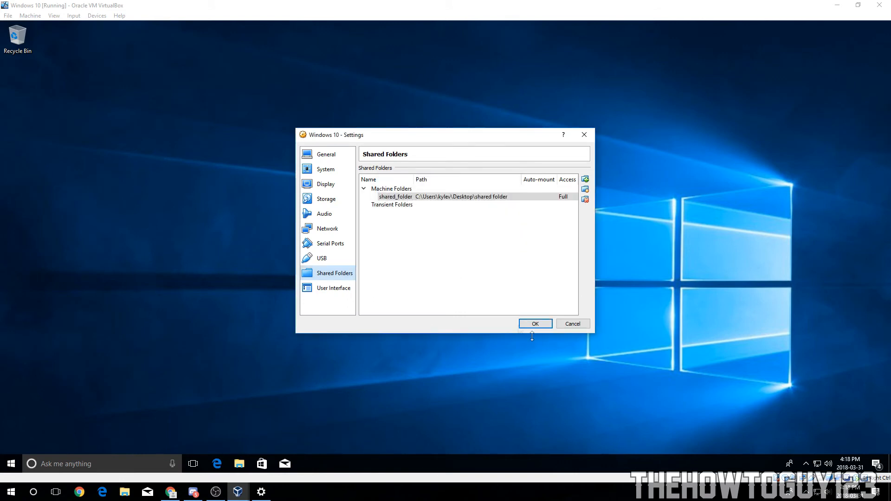
click(538, 323)
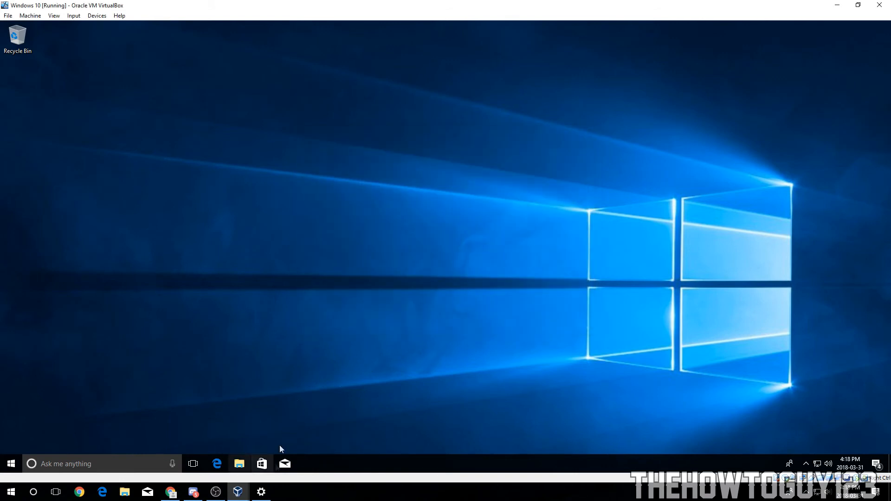
Step: Open File Explorer in the guest and browse to Network, dismissing the network discovery warning
click(239, 463)
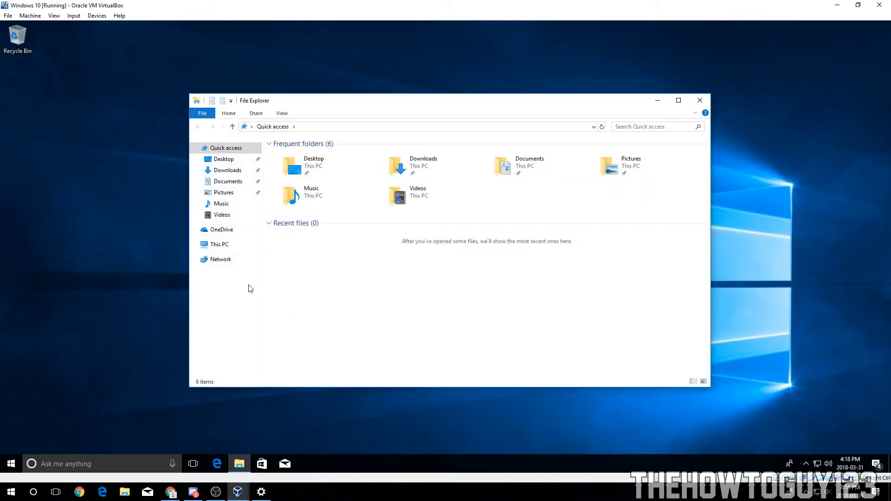
click(215, 259)
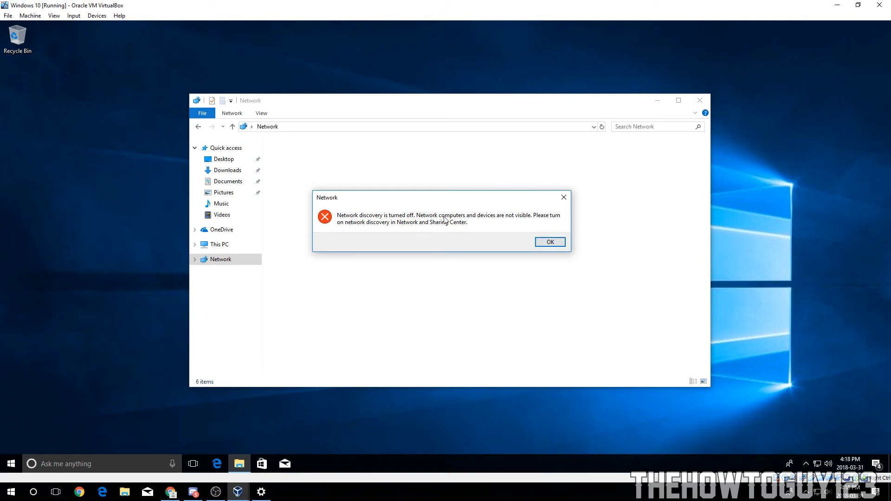
click(550, 242)
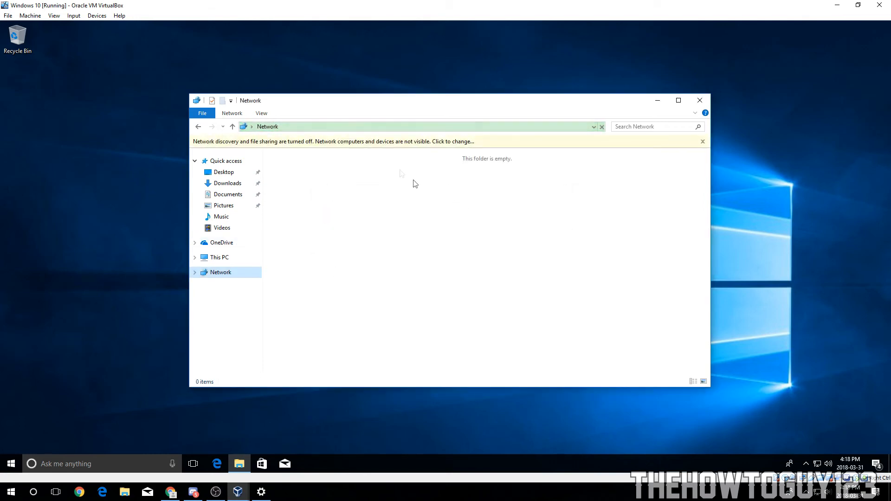
click(255, 149)
click(261, 149)
click(400, 258)
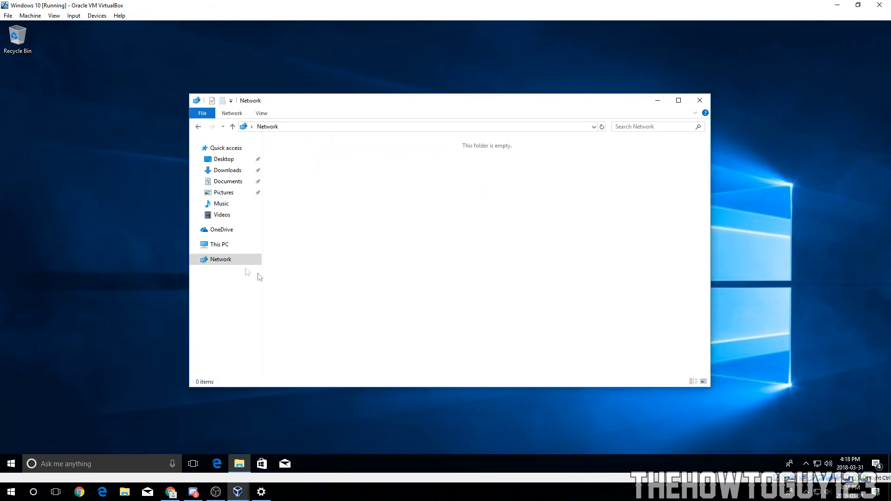
click(220, 261)
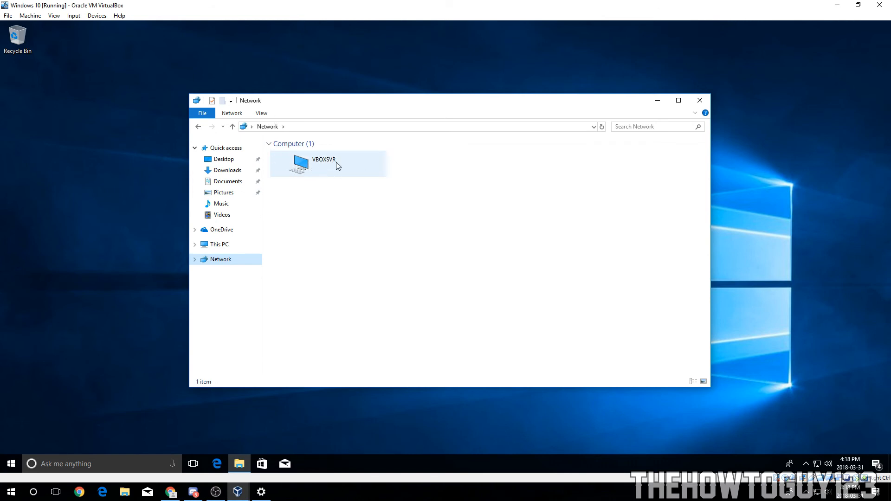
Step: Open the VBOXSVR computer and its shared_folder share
right_click(309, 156)
click(533, 230)
double_click(324, 158)
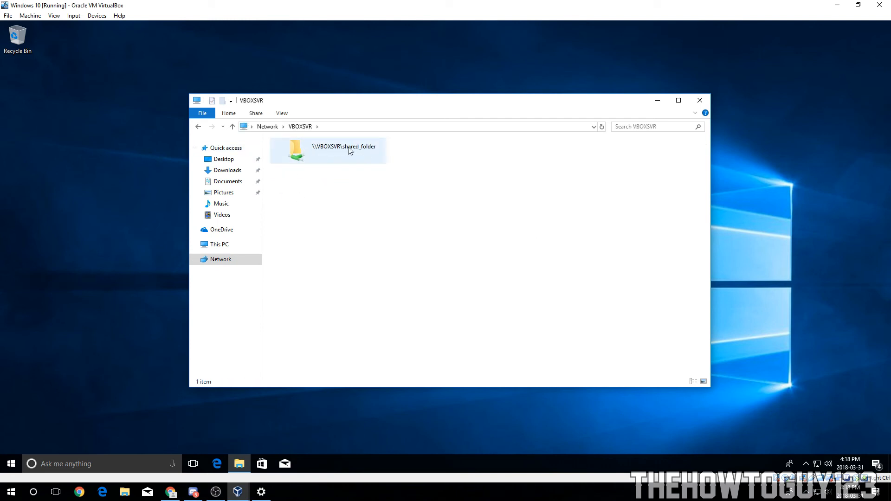
double_click(358, 157)
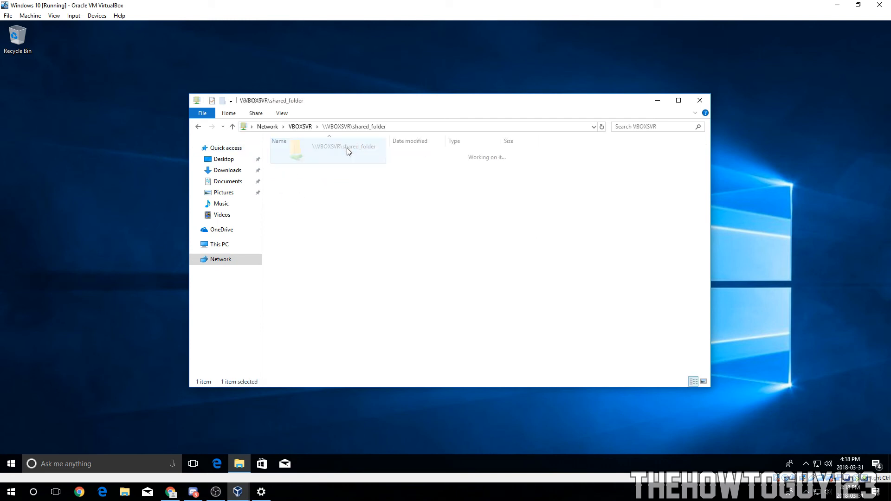
drag(353, 199, 323, 171)
Step: Open the galaxy image in Photos, view both shared images, then close Photos
double_click(320, 155)
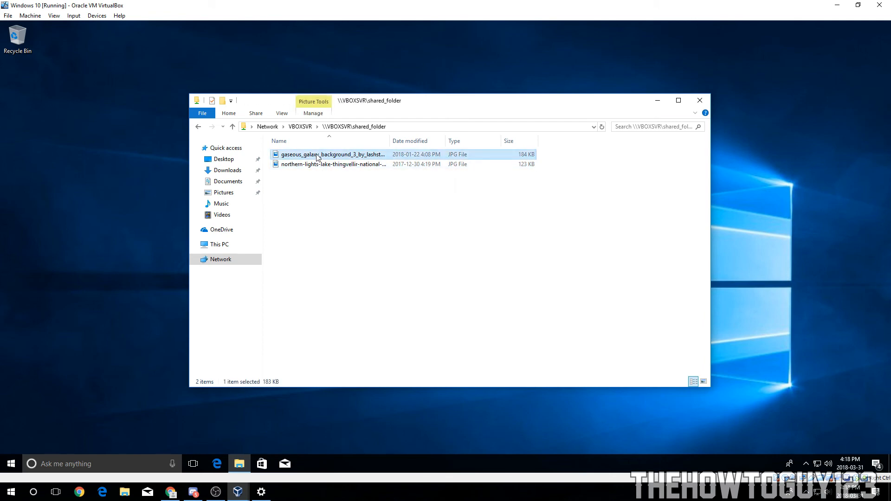
click(405, 188)
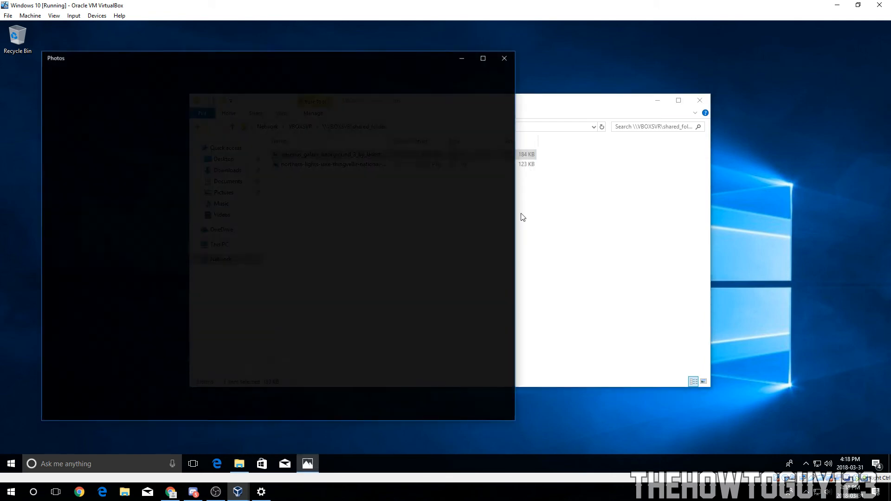
key(Right)
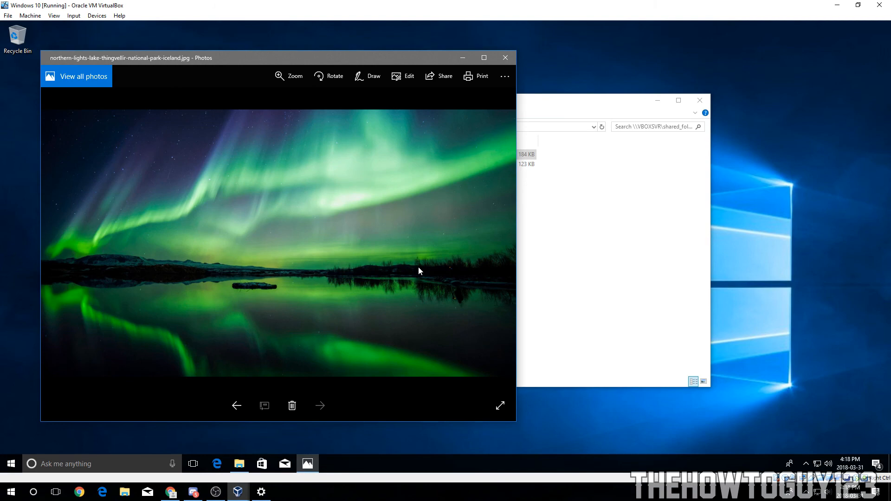
key(Left)
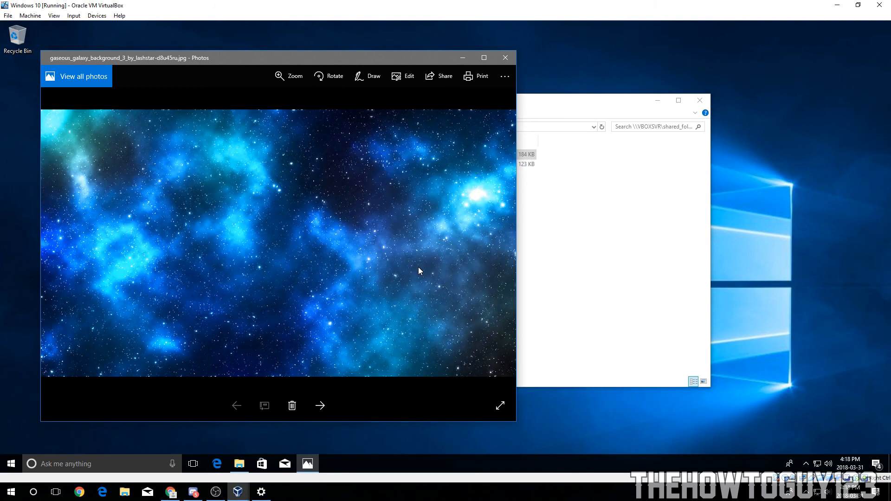
click(506, 58)
Step: Copy both images from the shared folder onto the guest desktop and close File Explorer
drag(408, 165, 480, 61)
click(700, 102)
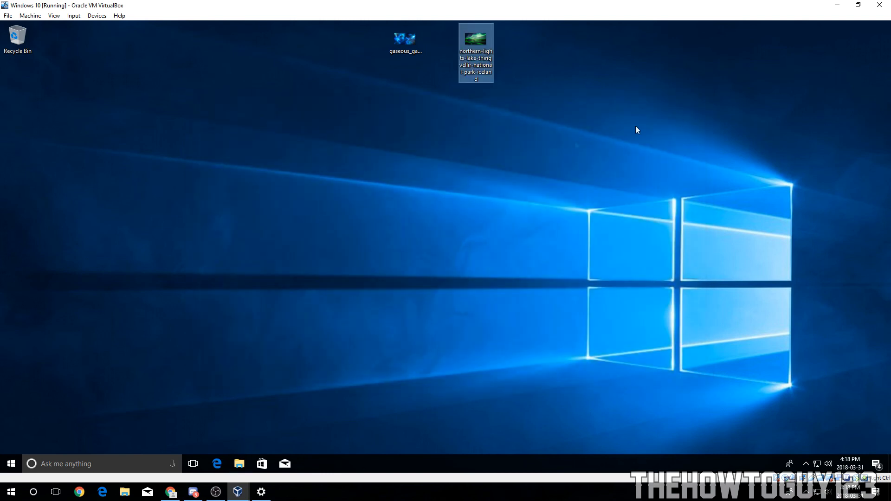
click(392, 237)
click(239, 463)
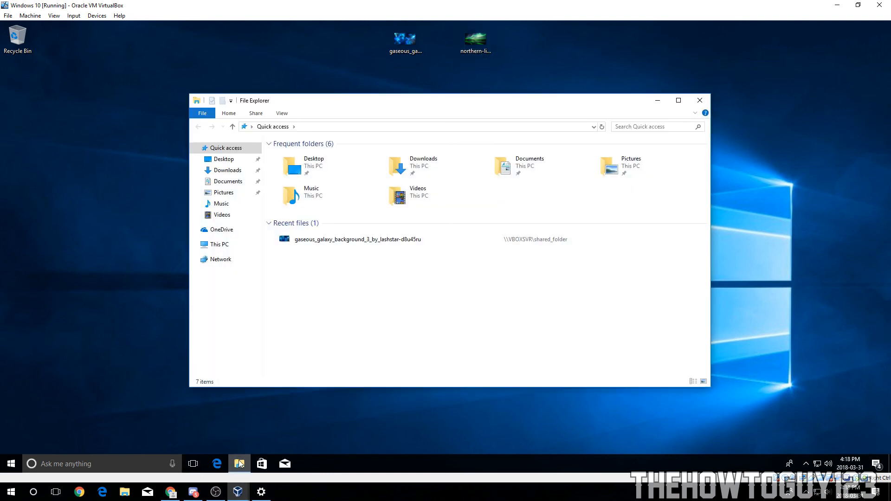
click(698, 101)
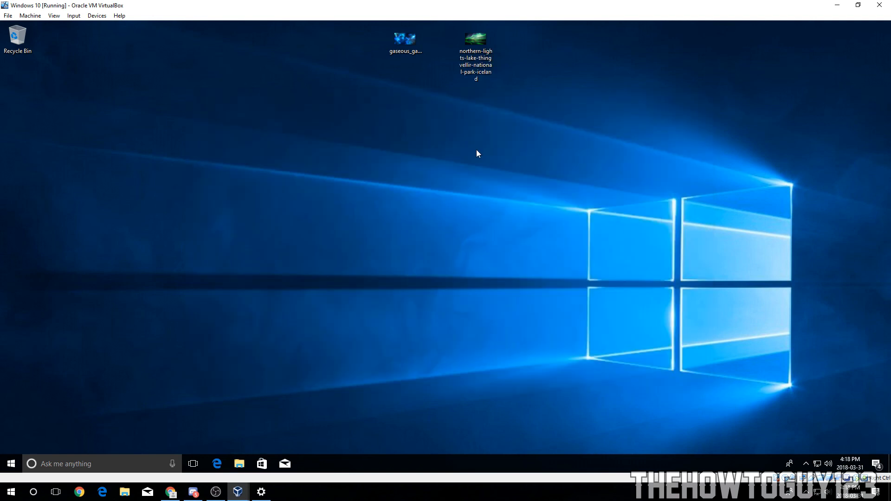